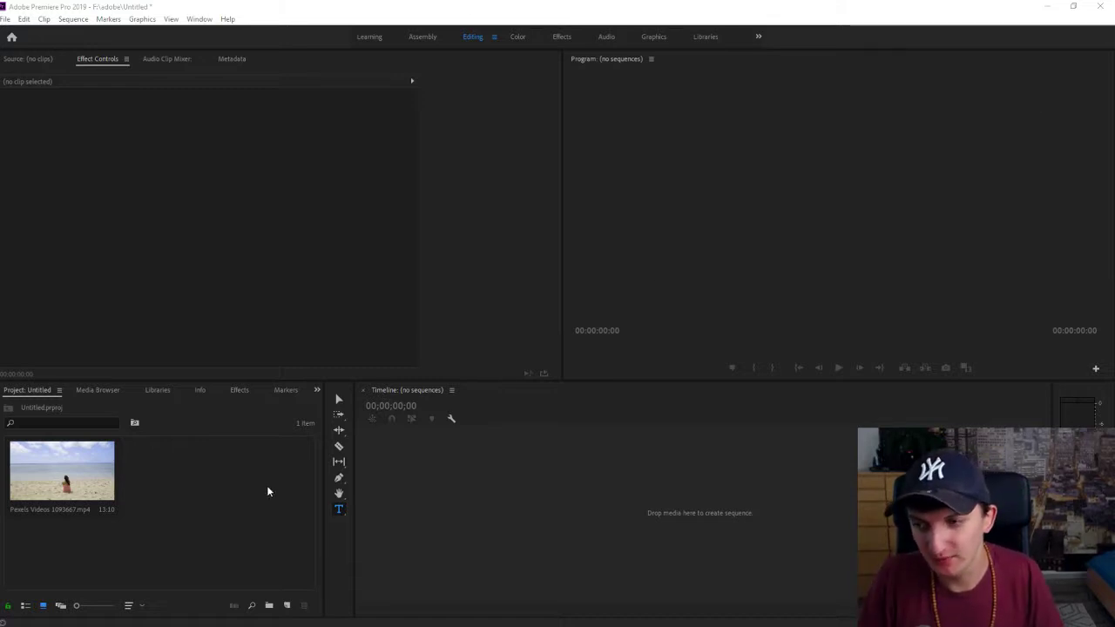
Create a new adjustment layer at 1920 × 1080, 29.97 fps Non-Drop-Frame, with square pixels
{"action": "left_click", "coordinate": [226, 483]}
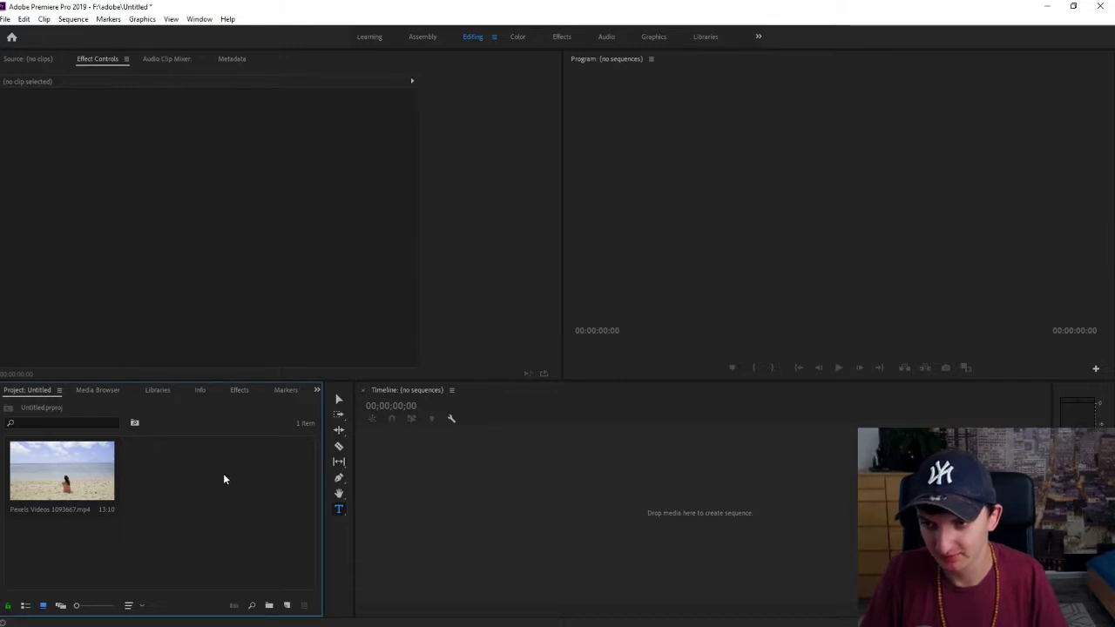
{"action": "right_click", "coordinate": [223, 477]}
{"action": "mouse_move", "coordinate": [323, 313]}
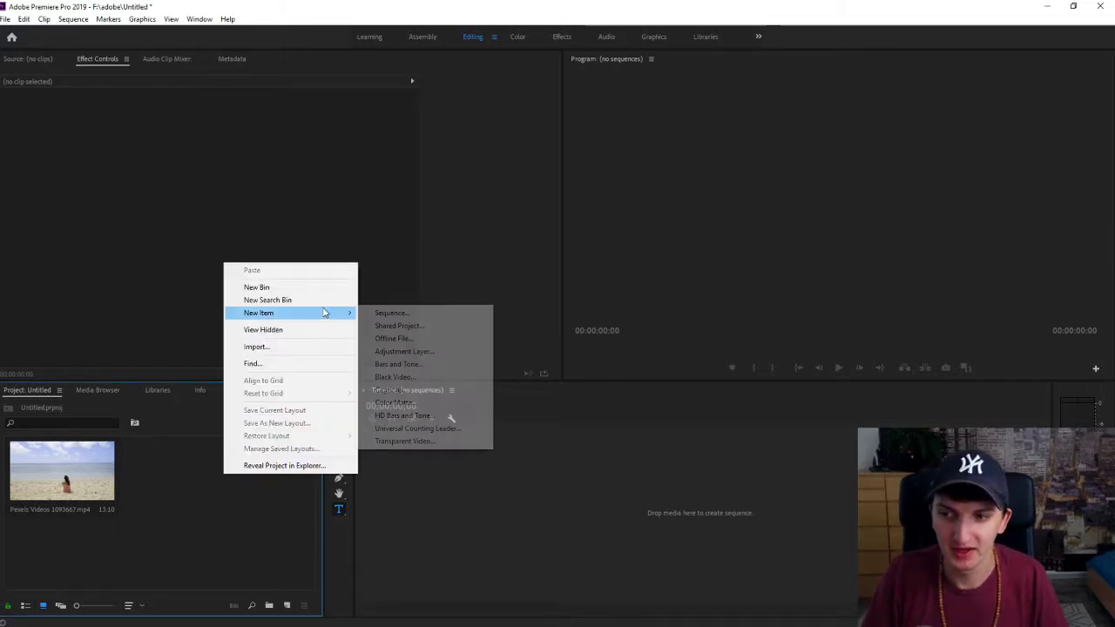
{"action": "left_click", "coordinate": [425, 355]}
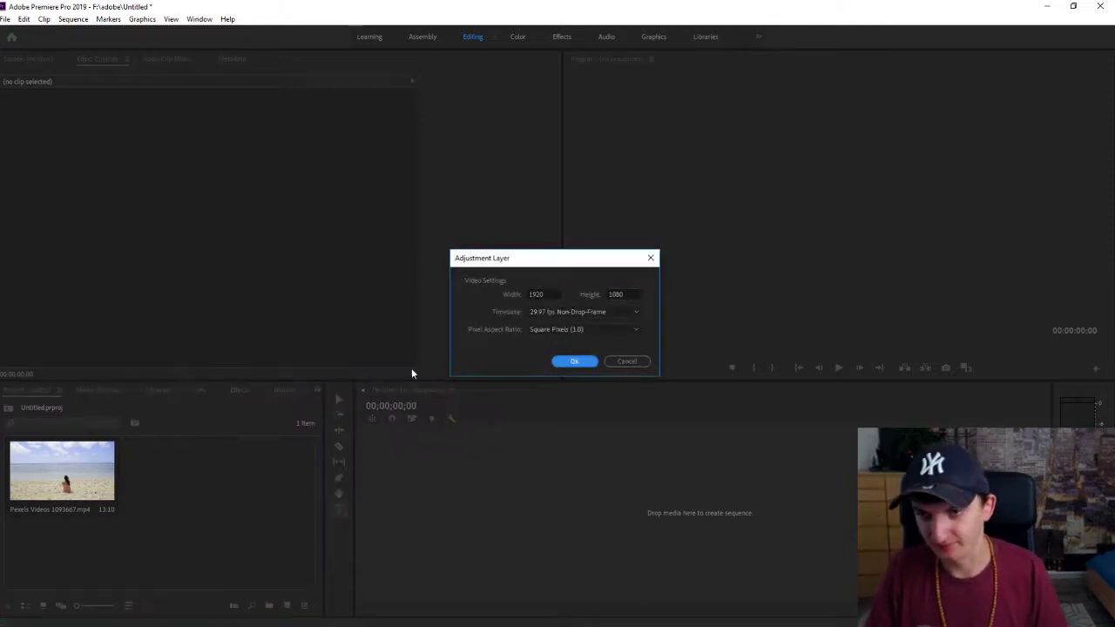
{"action": "left_click", "coordinate": [575, 362]}
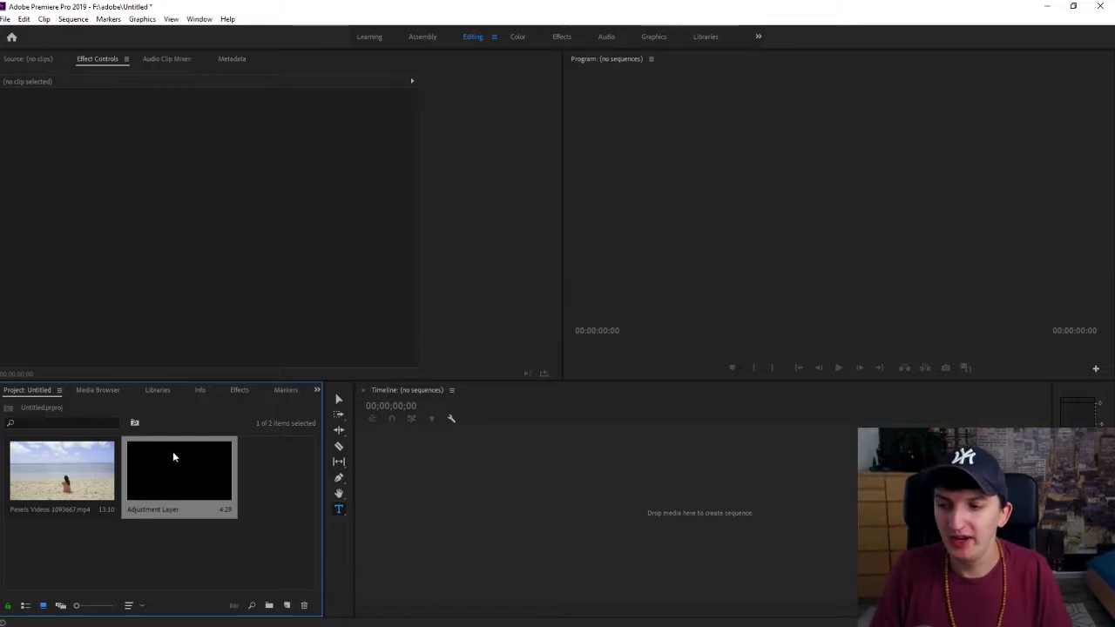
Place the adjustment layer in the empty timeline to create a sequence from it
{"action": "left_click_drag", "start_coordinate": [178, 480], "coordinate": [459, 474]}
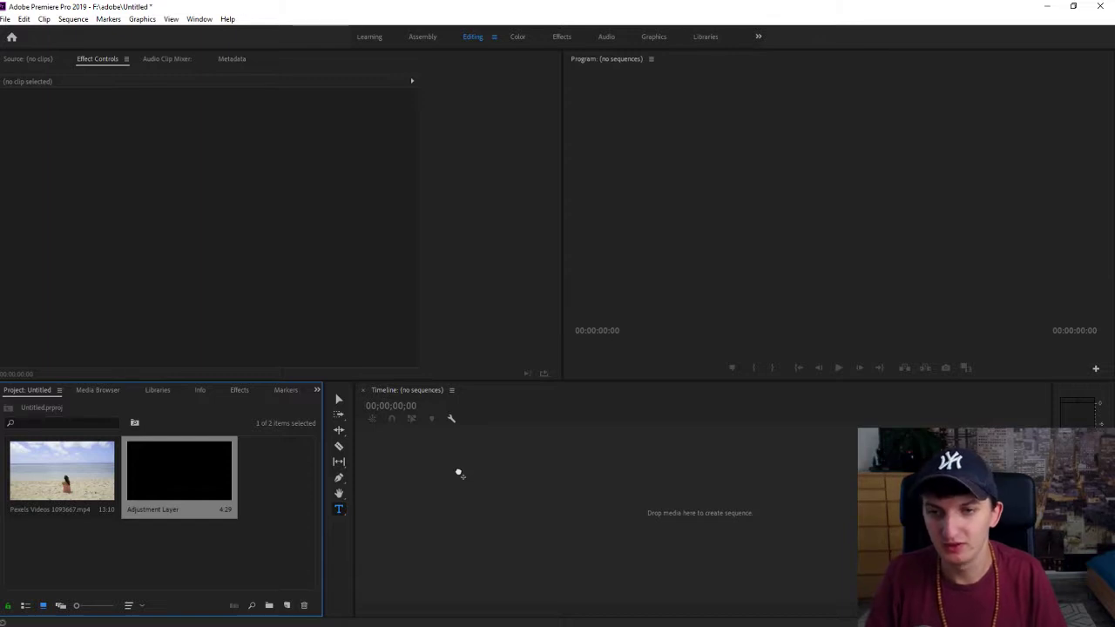
{"action": "left_click_drag", "start_coordinate": [459, 474], "coordinate": [428, 494]}
{"action": "left_click_drag", "start_coordinate": [277, 473], "coordinate": [461, 498]}
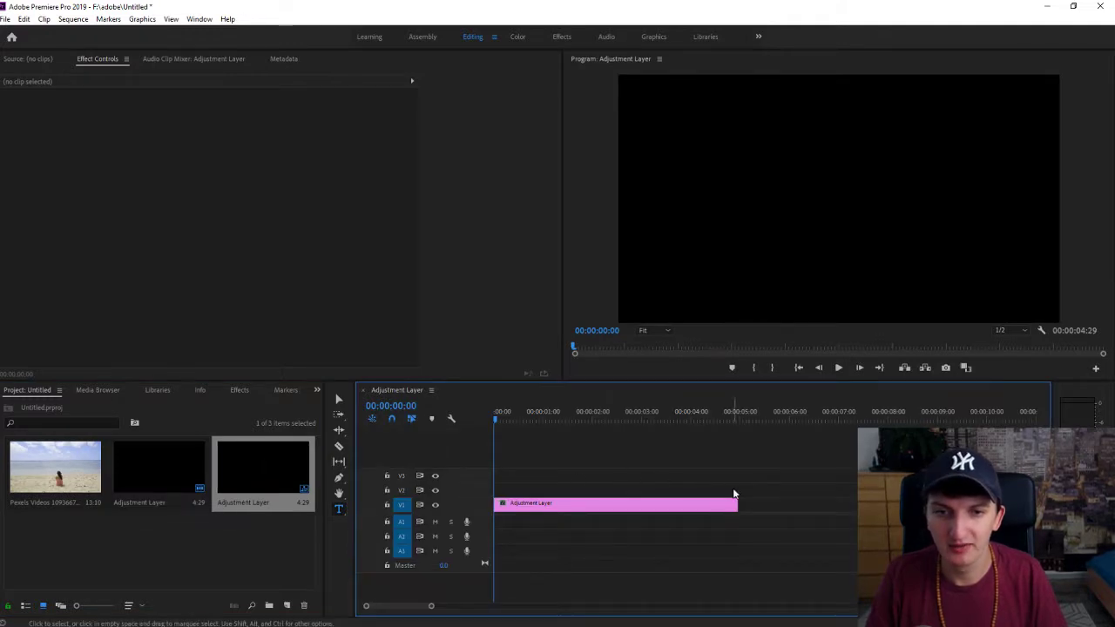
Extend the adjustment layer clip to a duration of 00:00:06:29 and return the playhead to the sequence start
{"action": "left_click", "coordinate": [734, 419]}
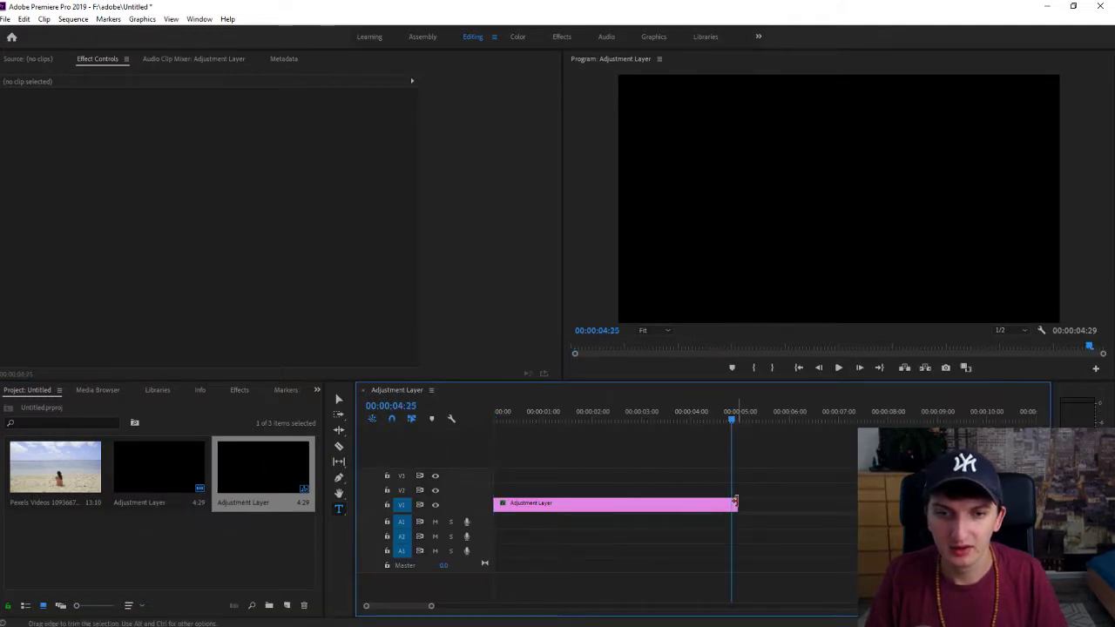
{"action": "left_click_drag", "start_coordinate": [738, 504], "coordinate": [835, 509]}
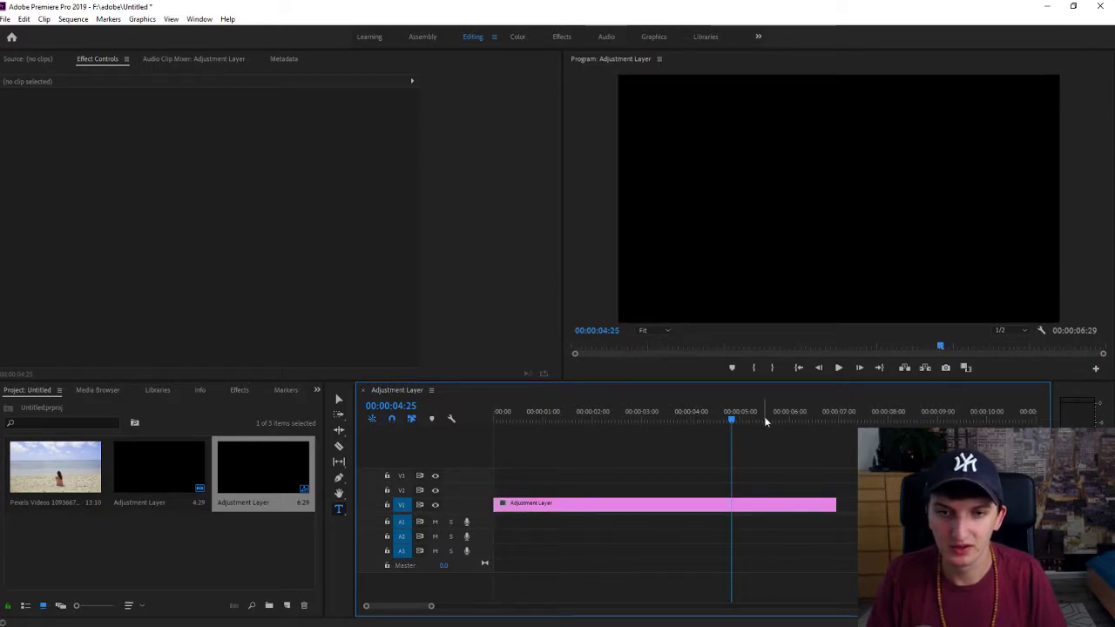
{"action": "left_click_drag", "start_coordinate": [818, 425], "coordinate": [839, 433]}
{"action": "key", "text": "Home"}
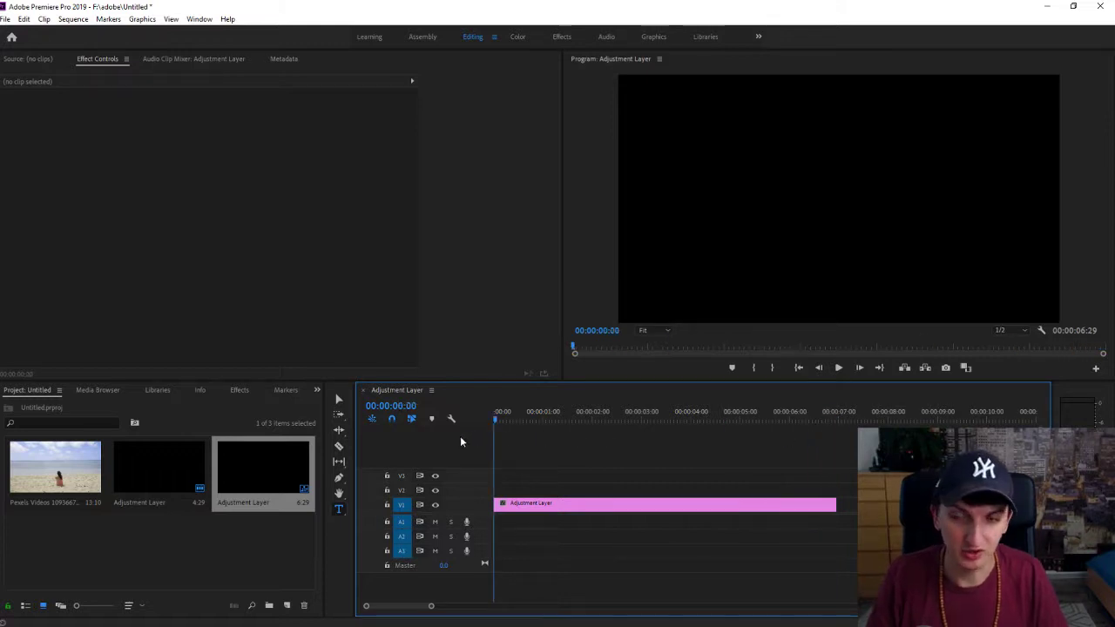
Draw a large text box across most of the frame with the Type tool and enter INTRODUCTION
{"action": "left_click", "coordinate": [339, 399]}
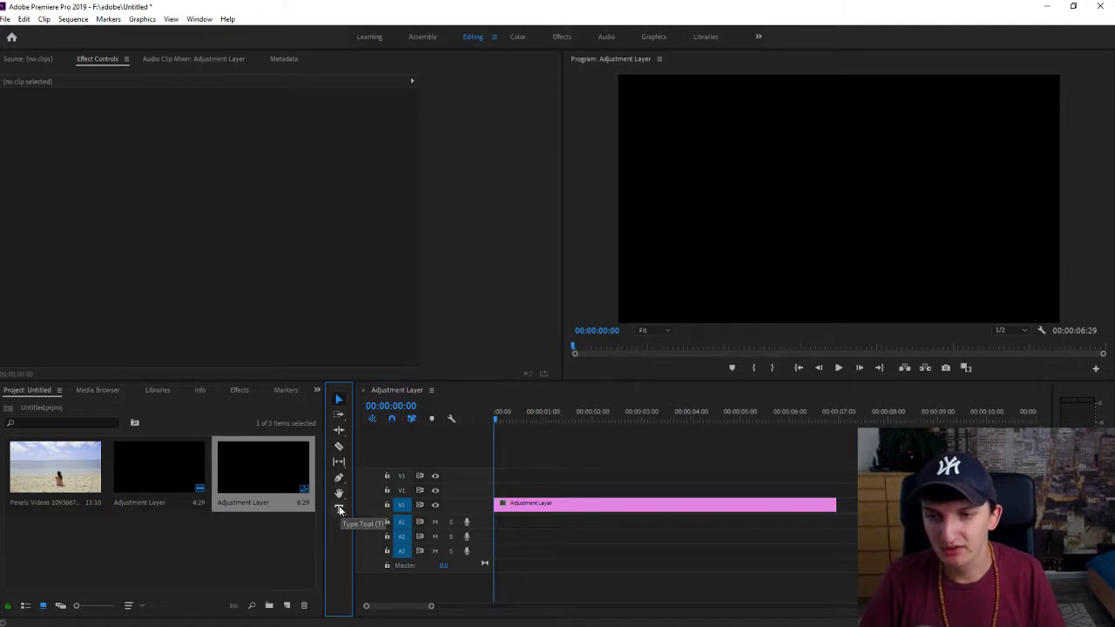
{"action": "left_click", "coordinate": [339, 509]}
{"action": "left_click_drag", "start_coordinate": [629, 94], "coordinate": [1045, 271]}
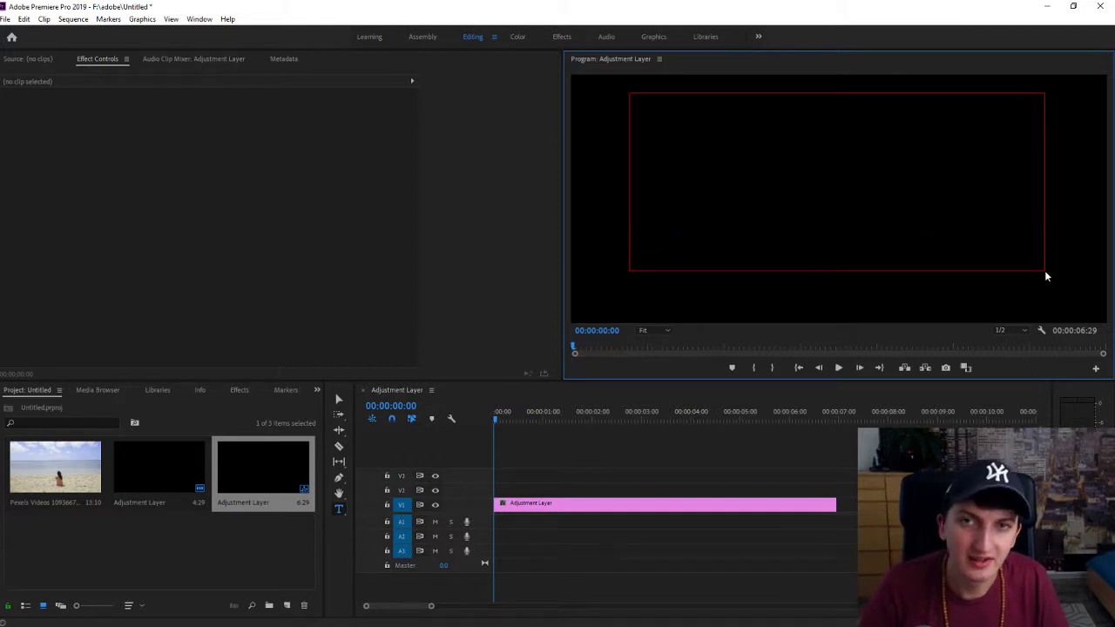
{"action": "left_click_drag", "start_coordinate": [1044, 270], "coordinate": [1045, 270]}
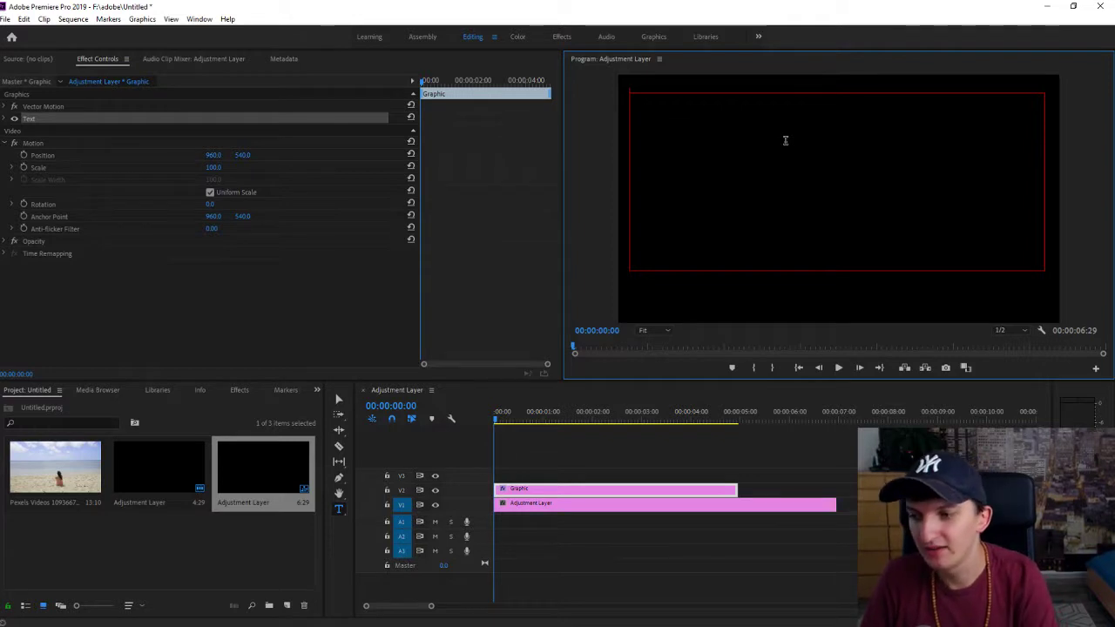
{"action": "type", "text": "INTRO"}
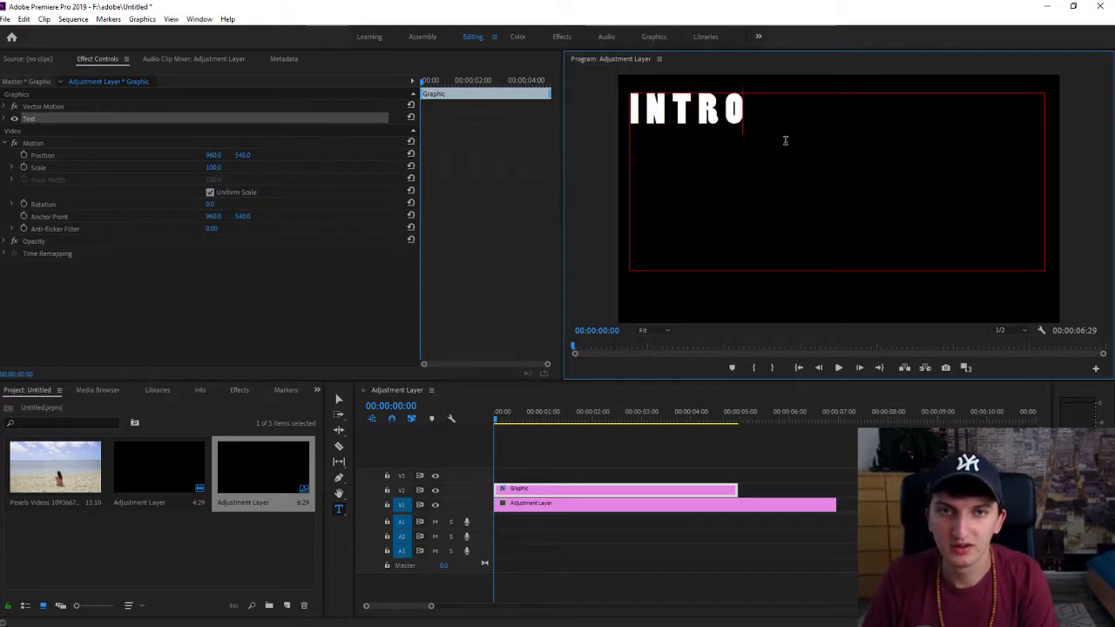
{"action": "type", "text": "DUCTION"}
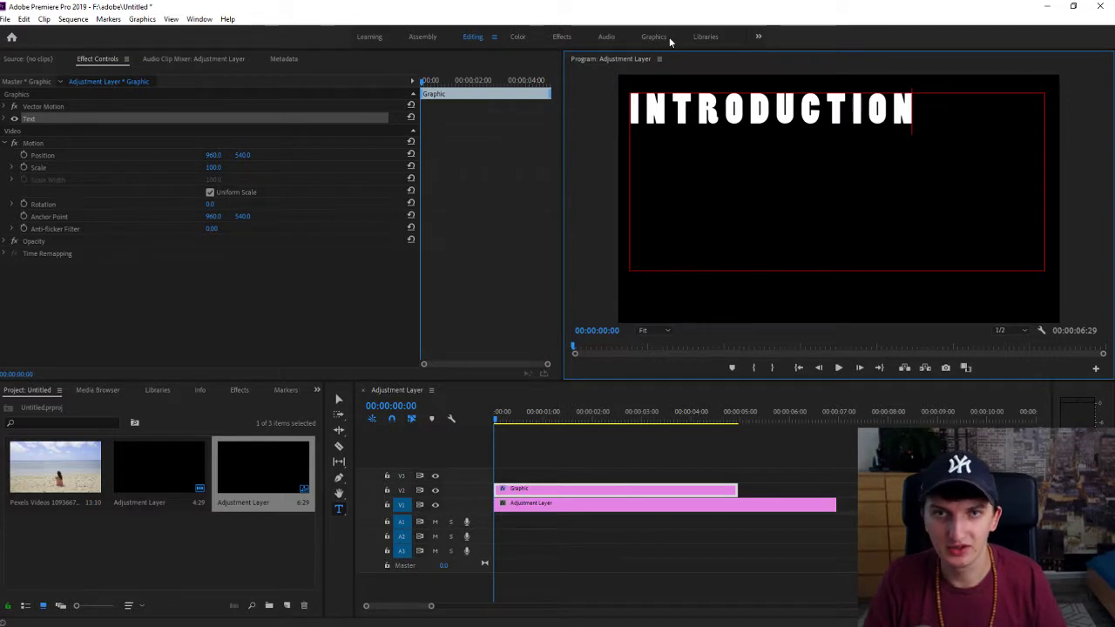
Switch to the Graphics workspace and centre the INTRODUCTION text box vertically and horizontally in the frame
{"action": "left_click", "coordinate": [645, 38]}
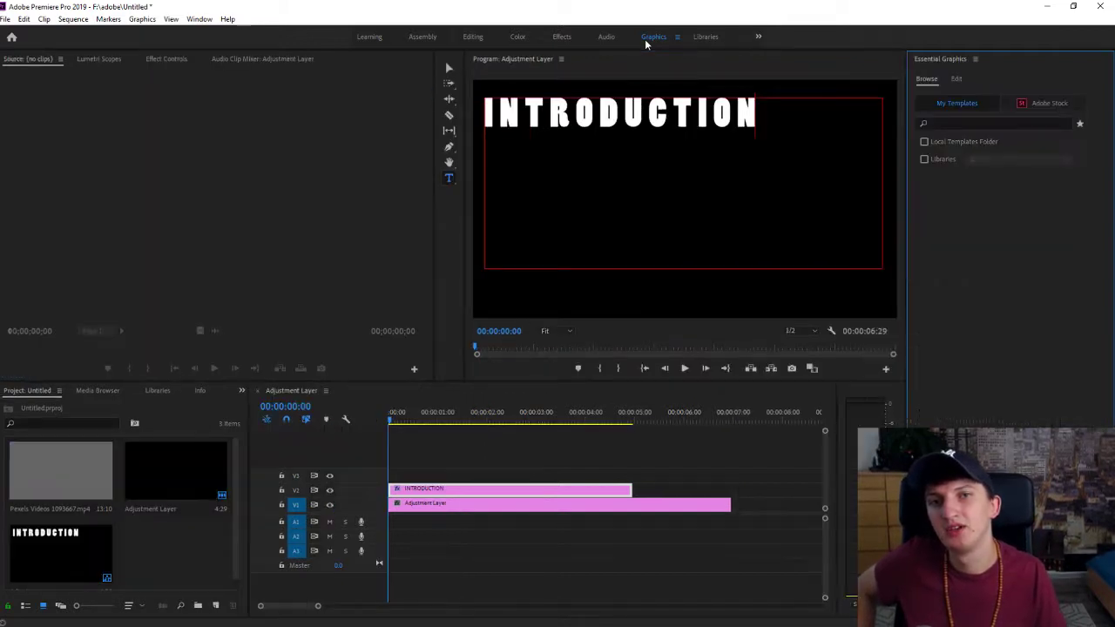
{"action": "left_click", "coordinate": [956, 79]}
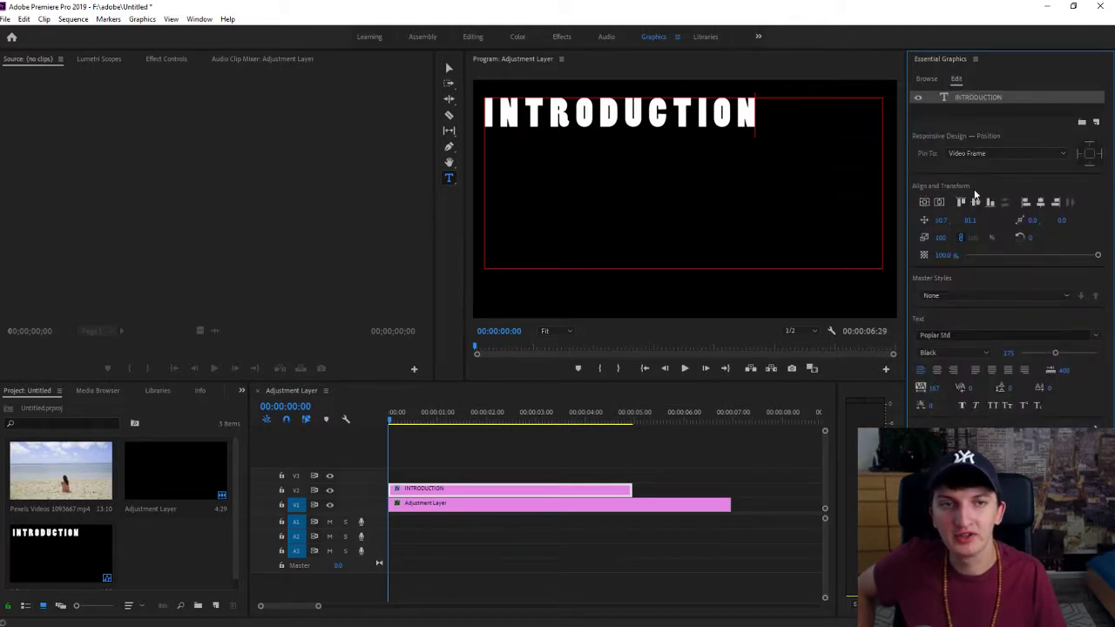
{"action": "left_click", "coordinate": [925, 203]}
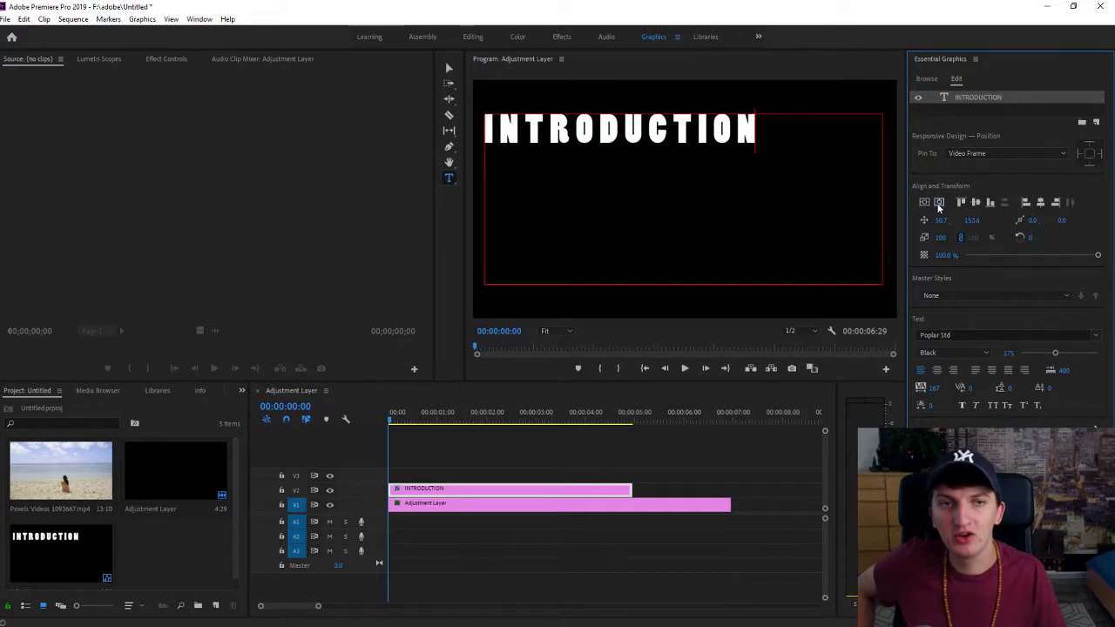
{"action": "left_click", "coordinate": [939, 203]}
{"action": "left_click", "coordinate": [925, 202]}
{"action": "left_click", "coordinate": [939, 203]}
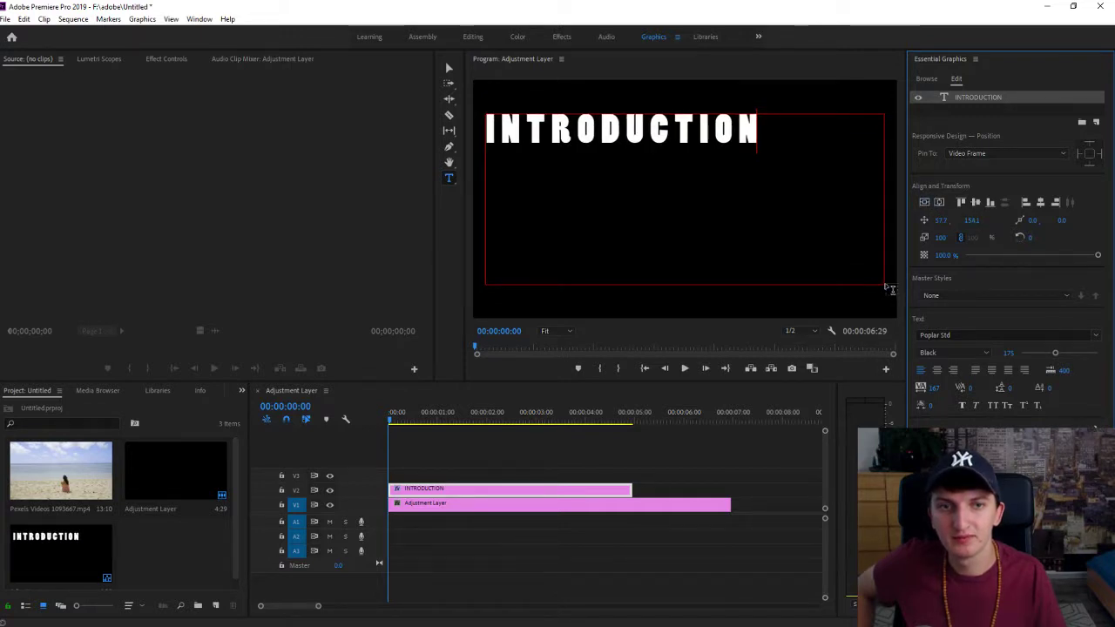
{"action": "left_click_drag", "start_coordinate": [880, 277], "coordinate": [802, 211]}
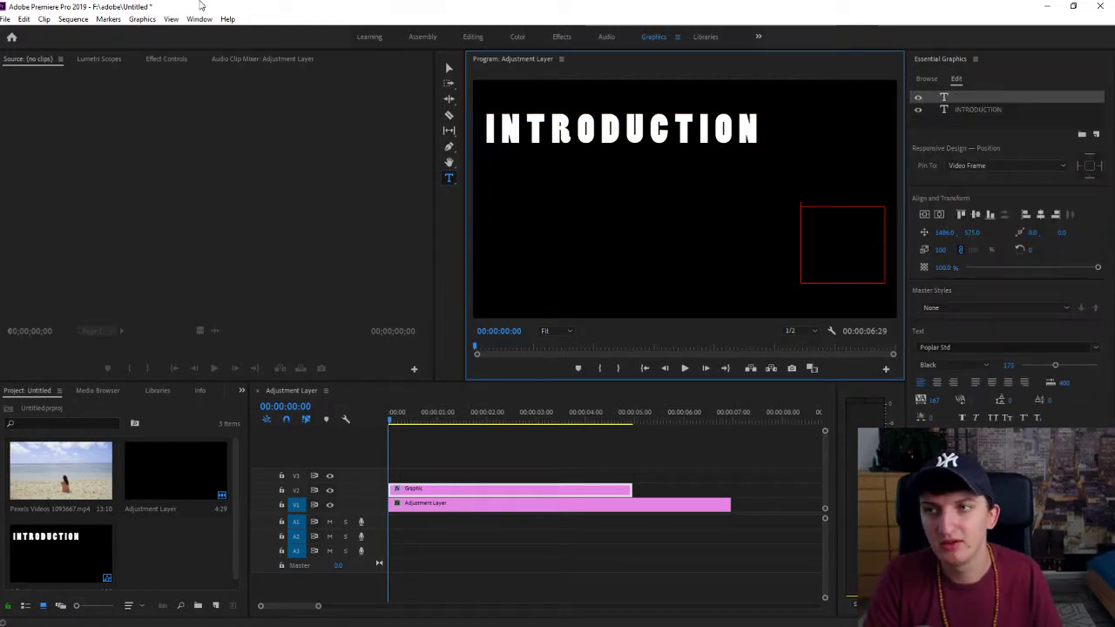
{"action": "left_click", "coordinate": [24, 19]}
{"action": "left_click", "coordinate": [40, 32]}
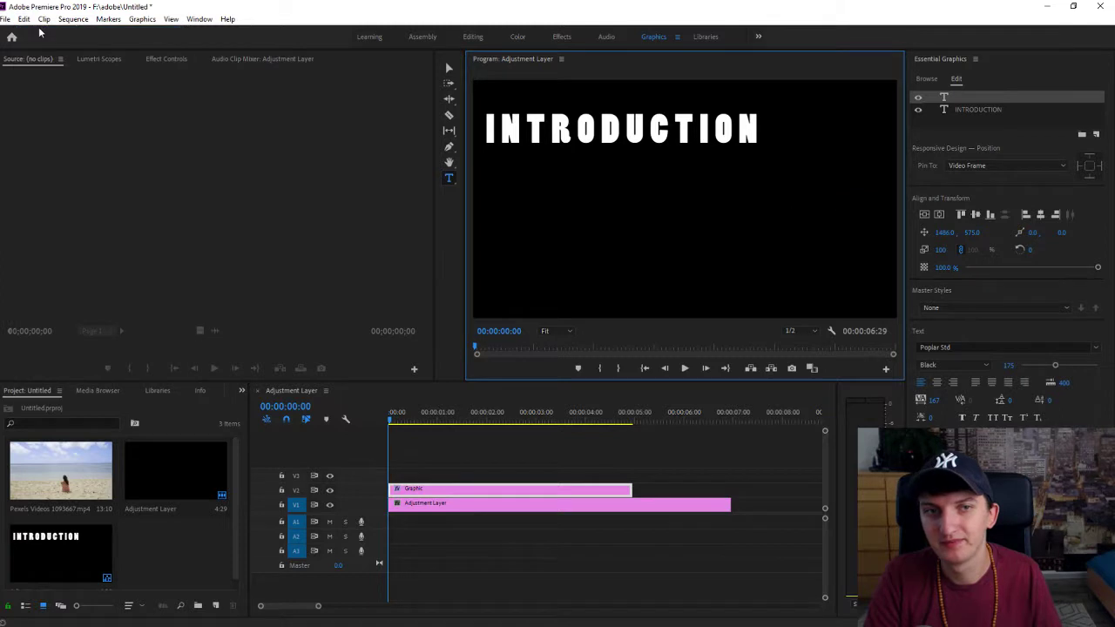
{"action": "left_click", "coordinate": [345, 496]}
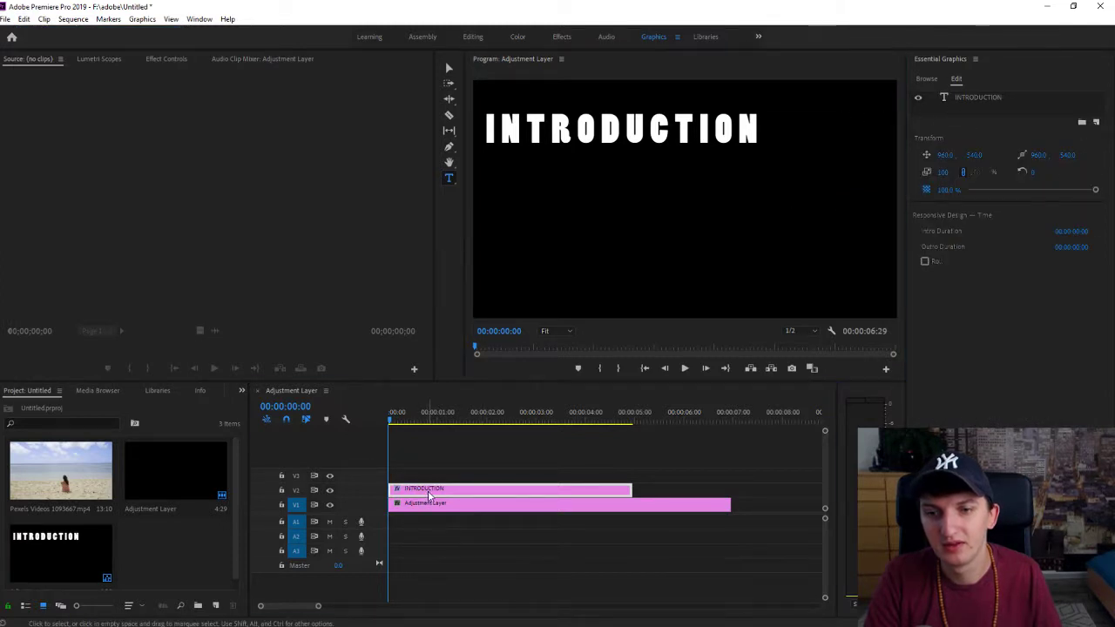
Reselect the INTRODUCTION text layer and apply the centring to its text box again
{"action": "left_click", "coordinate": [929, 137]}
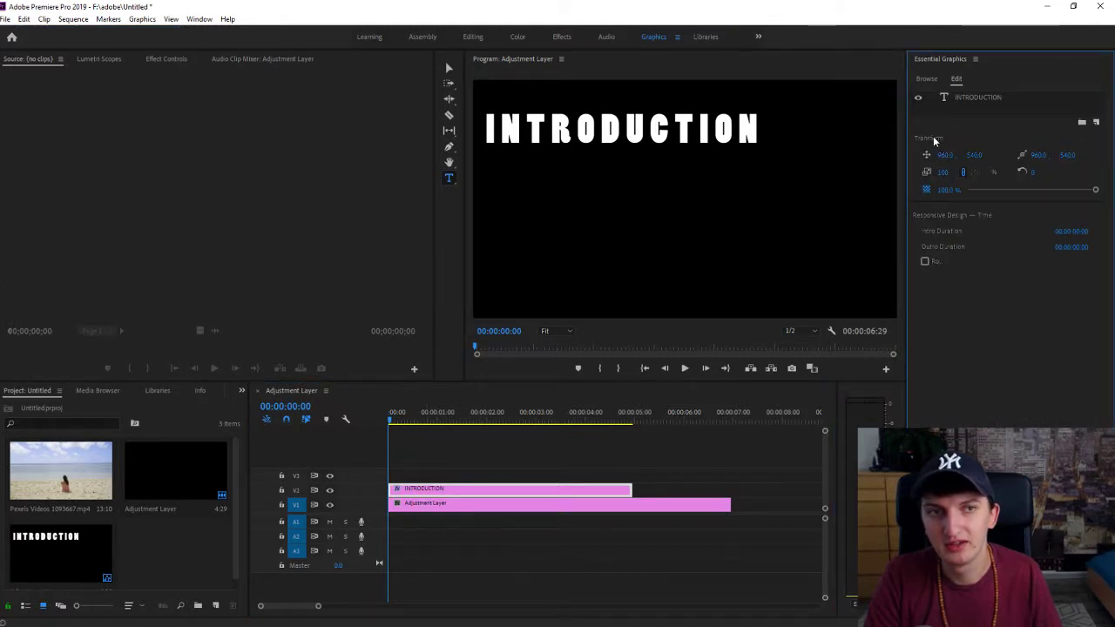
{"action": "left_click", "coordinate": [975, 96]}
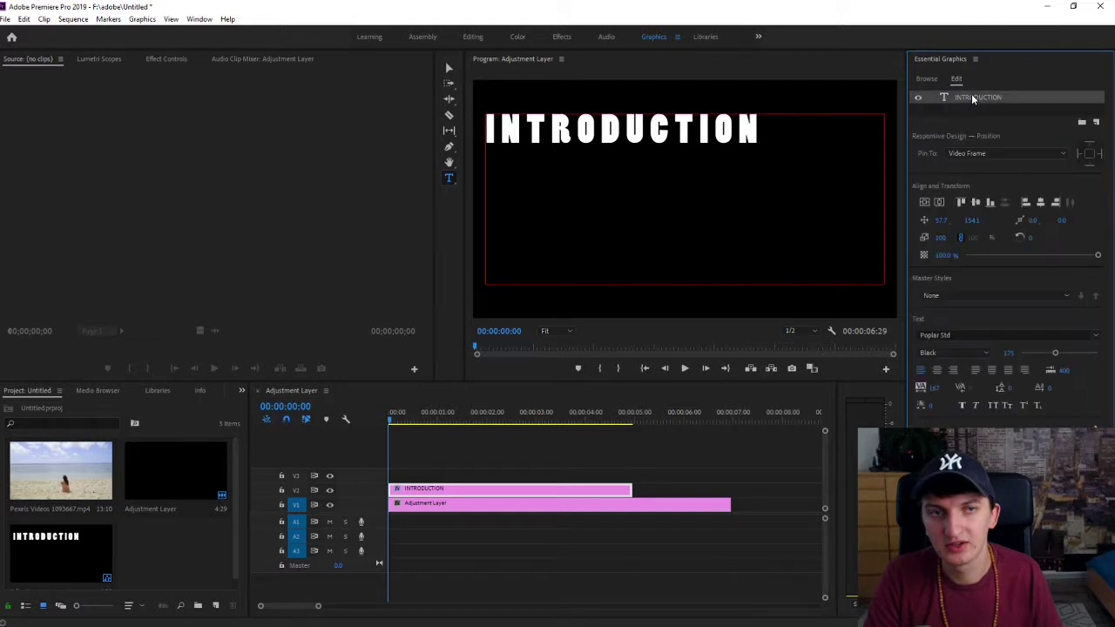
{"action": "left_click", "coordinate": [938, 206]}
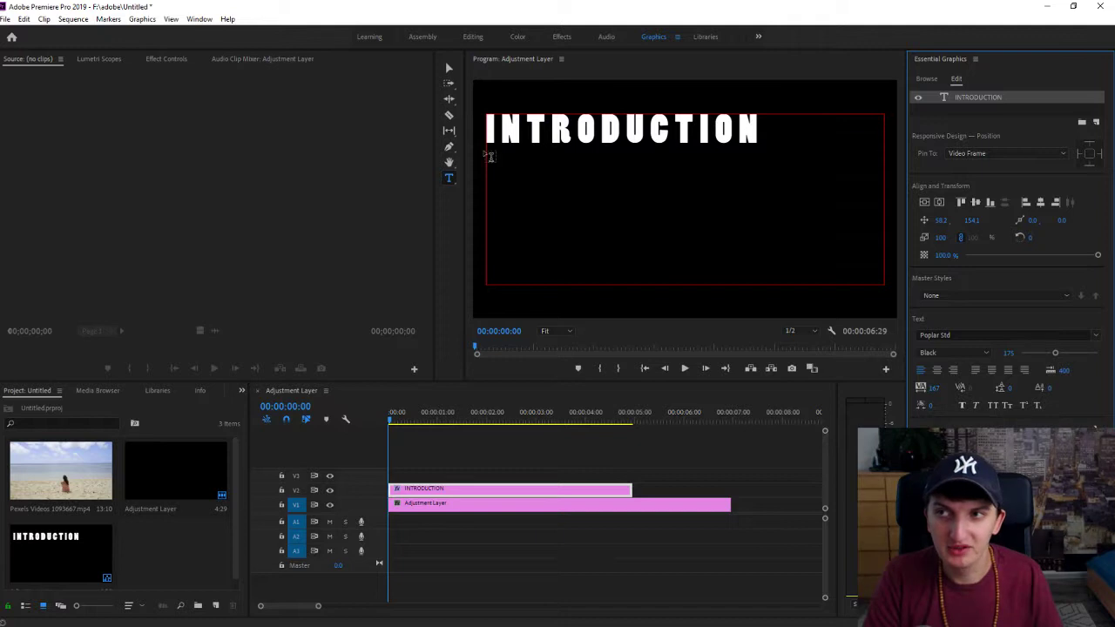
{"action": "left_click", "coordinate": [939, 203]}
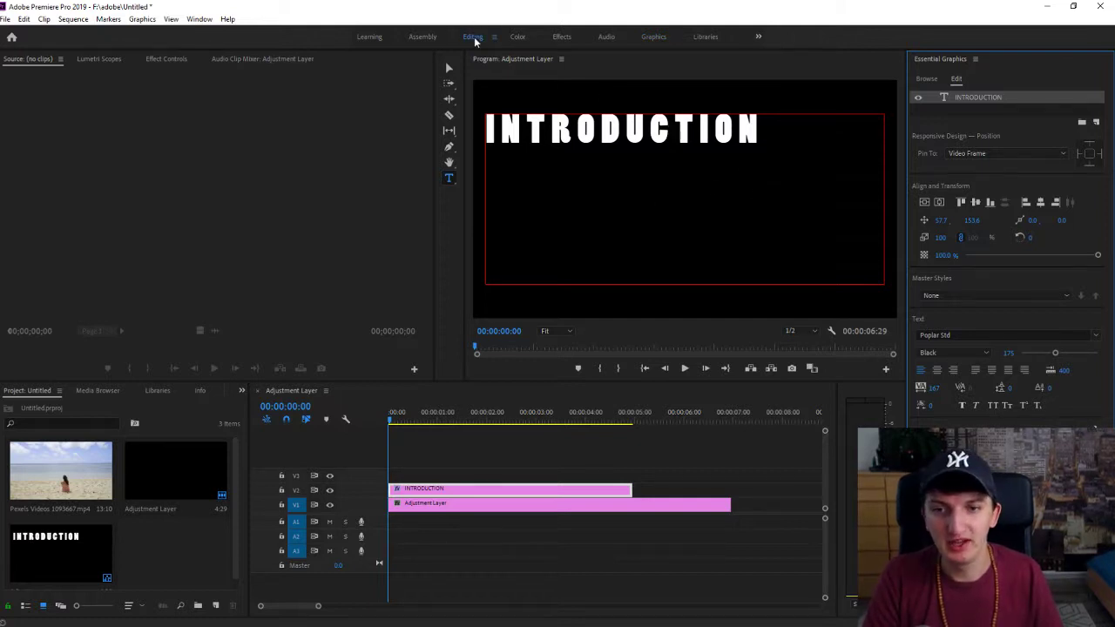
Back in the Editing workspace, extend the INTRODUCTION clip to 00:00:06:29, matching the adjustment layer, and return the playhead near the start
{"action": "left_click", "coordinate": [473, 37]}
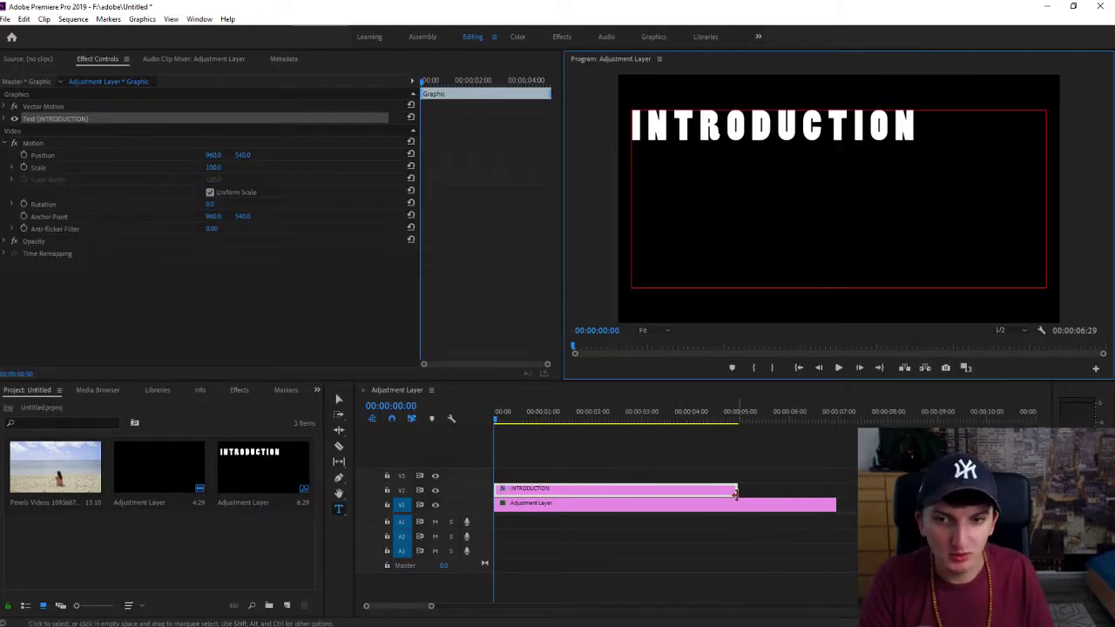
{"action": "left_click_drag", "start_coordinate": [735, 494], "coordinate": [830, 490]}
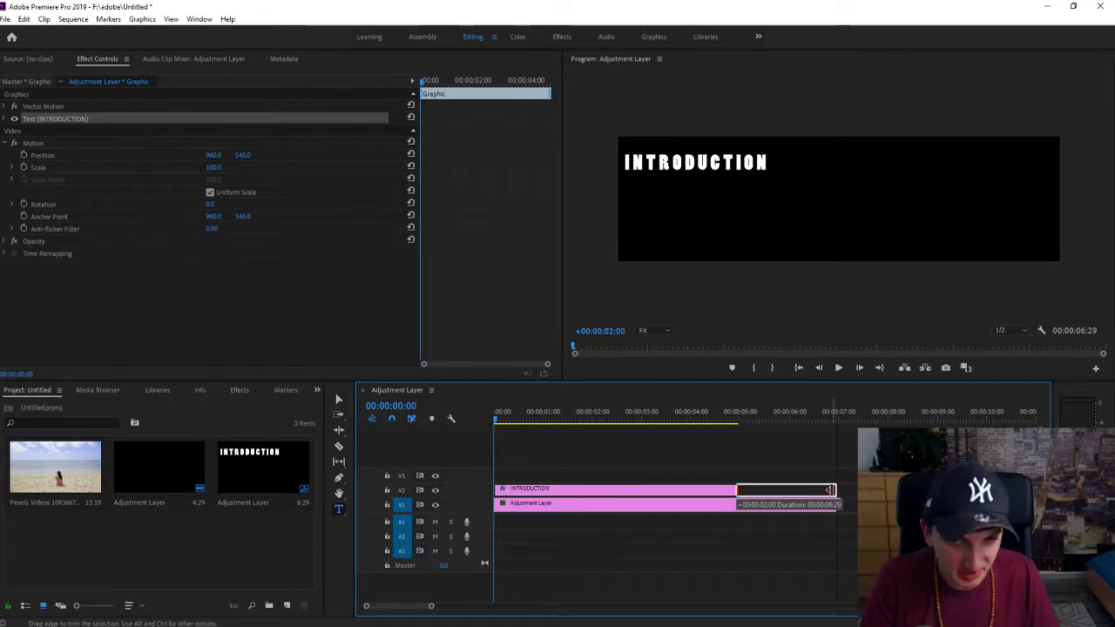
{"action": "left_click_drag", "start_coordinate": [829, 490], "coordinate": [829, 490]}
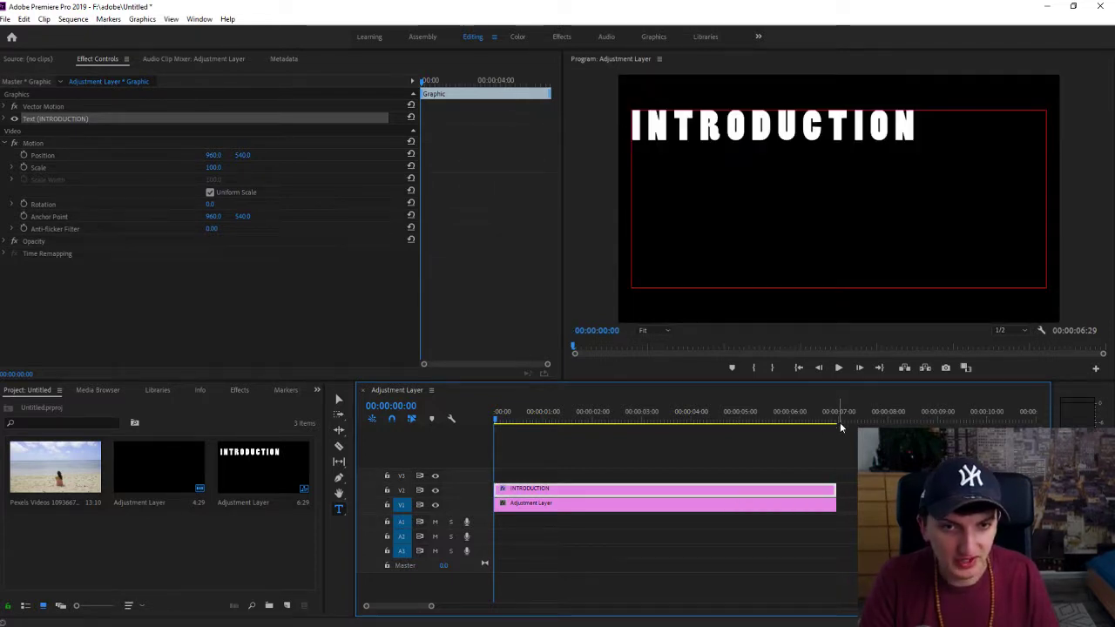
{"action": "left_click", "coordinate": [837, 419]}
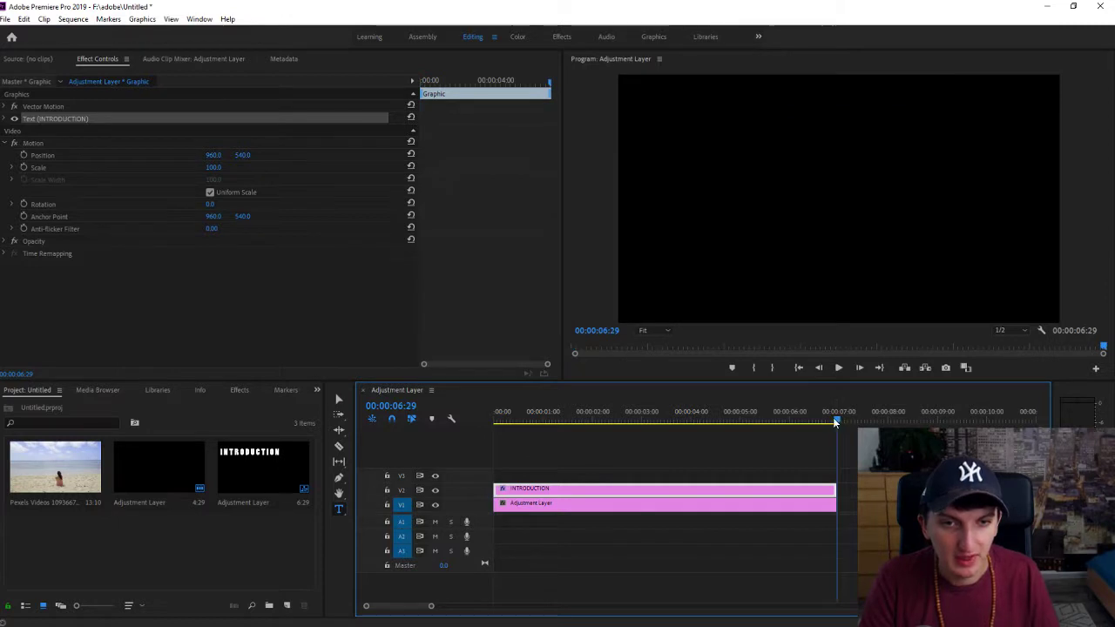
{"action": "left_click_drag", "start_coordinate": [837, 422], "coordinate": [498, 422]}
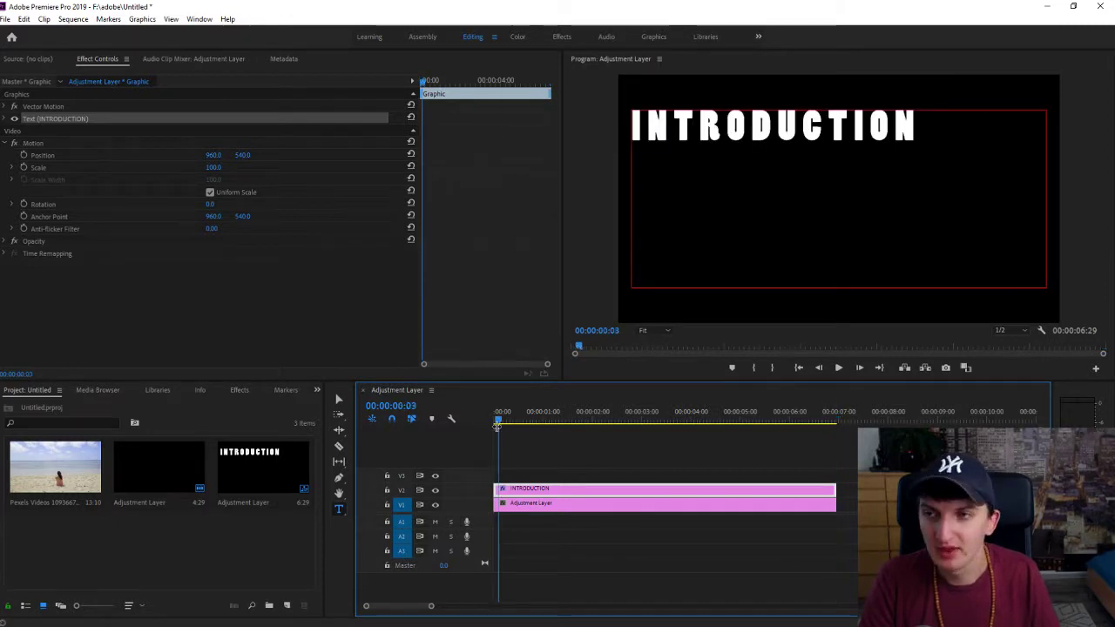
Expand the INTRODUCTION text's source settings and set its tracking to 212
{"action": "left_click", "coordinate": [110, 63]}
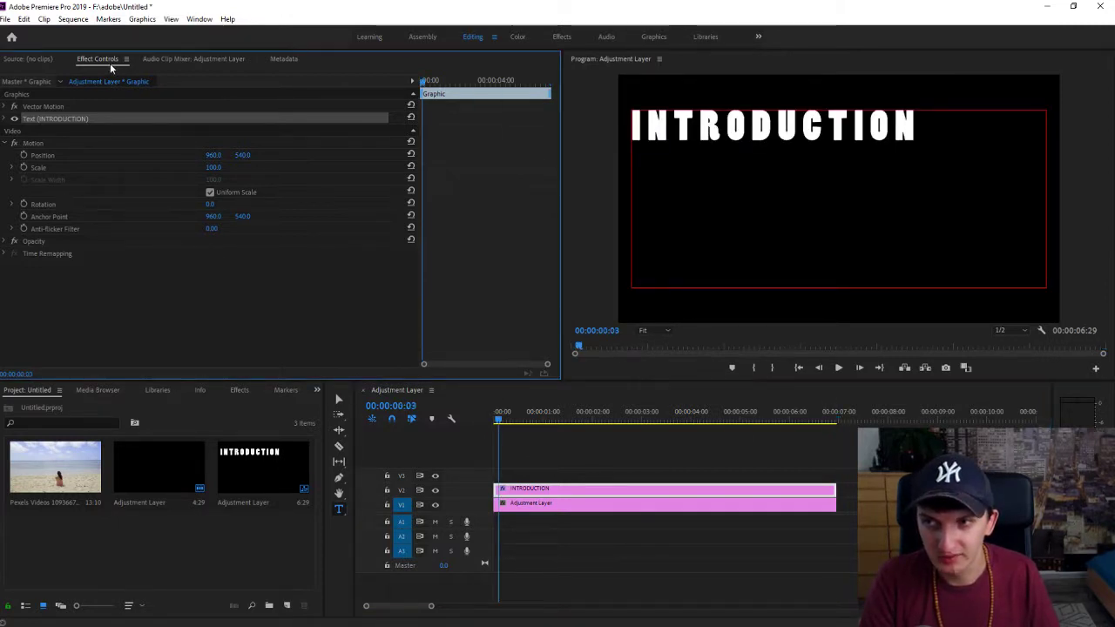
{"action": "left_click", "coordinate": [5, 119]}
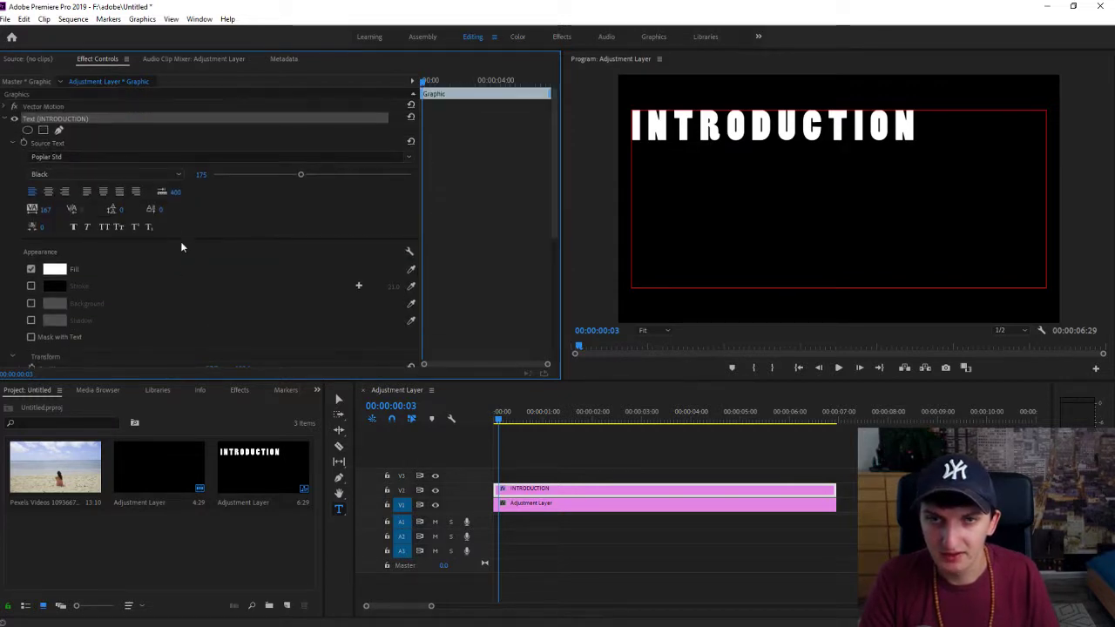
{"action": "left_click", "coordinate": [407, 157]}
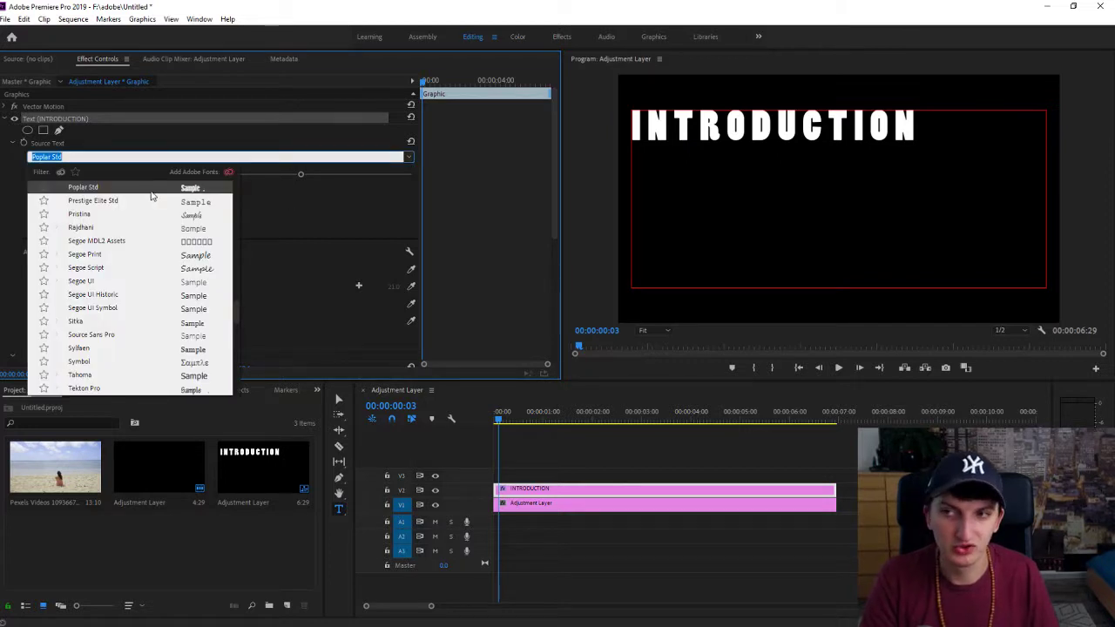
{"action": "left_click", "coordinate": [419, 171]}
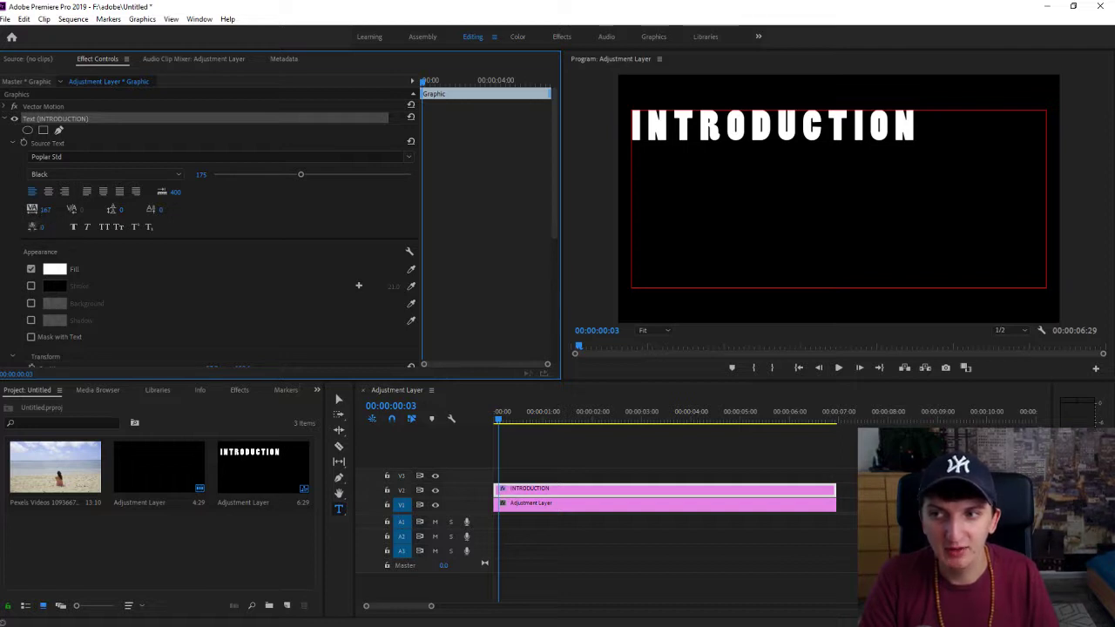
{"action": "left_click", "coordinate": [48, 209]}
{"action": "type", "text": "195"}
{"action": "key", "text": "Return"}
{"action": "left_click_drag", "start_coordinate": [45, 209], "coordinate": [65, 209]}
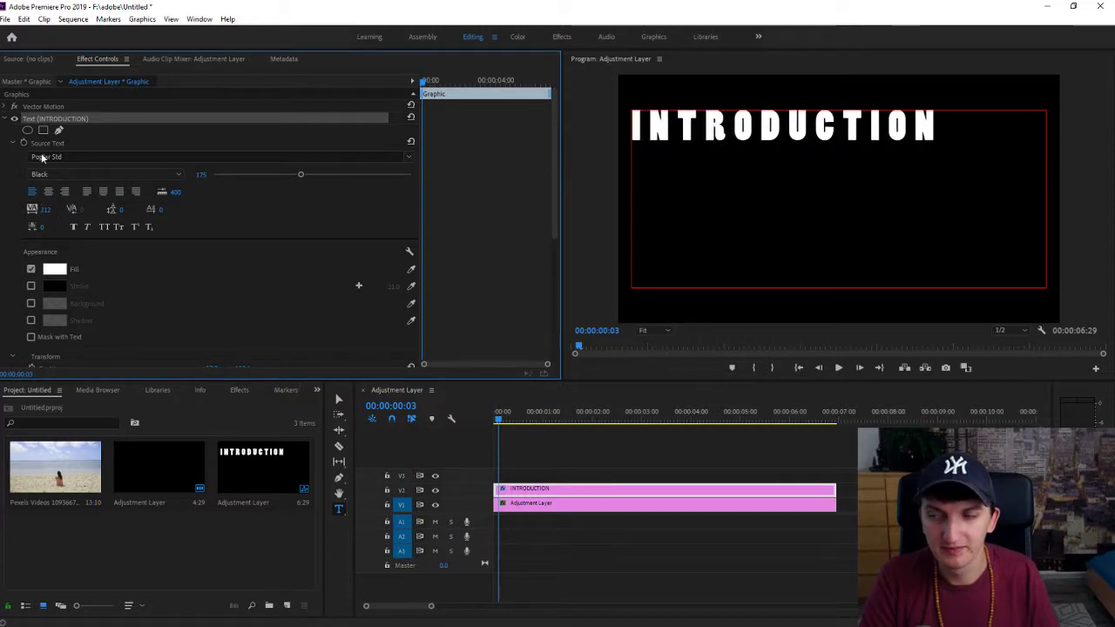
Move the INTRODUCTION text to position 286.7, 491.6 so the word sits in the middle of the frame
{"action": "scroll", "coordinate": [220, 183], "scroll_direction": "down", "scroll_amount": 4}
{"action": "scroll", "coordinate": [238, 233], "scroll_direction": "down", "scroll_amount": 3}
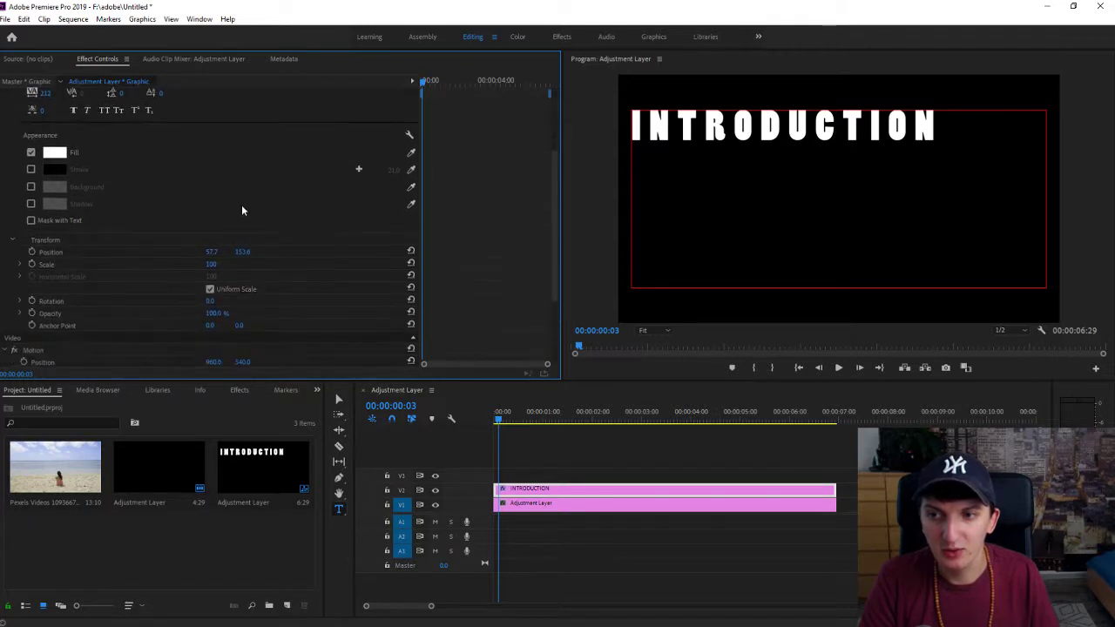
{"action": "scroll", "coordinate": [253, 154], "scroll_direction": "up", "scroll_amount": 7}
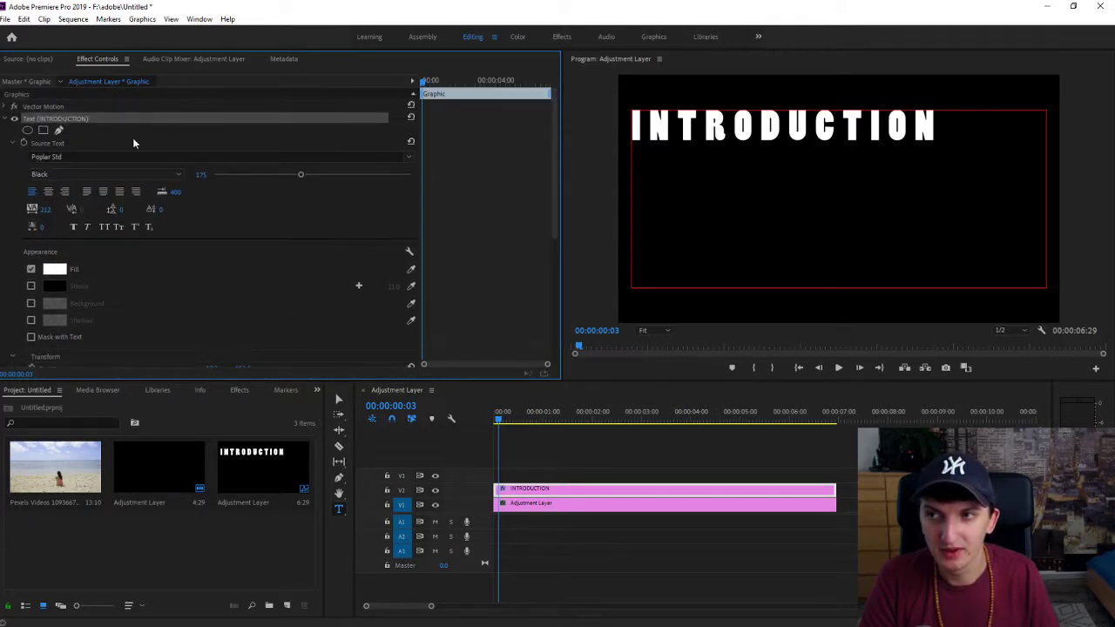
{"action": "scroll", "coordinate": [171, 246], "scroll_direction": "down", "scroll_amount": 4}
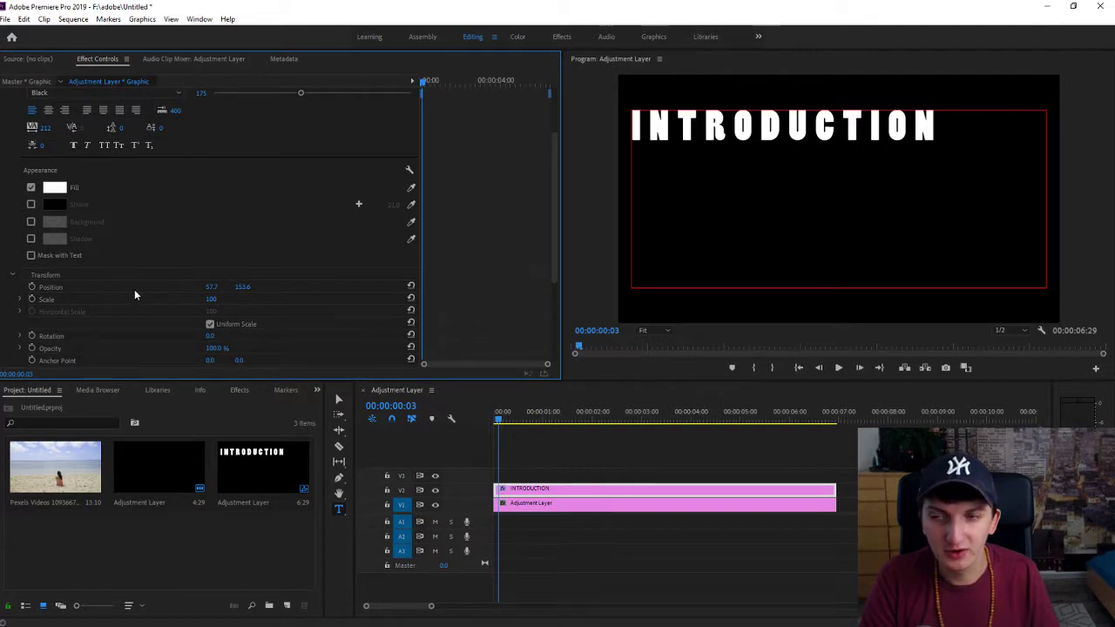
{"action": "left_click", "coordinate": [211, 288]}
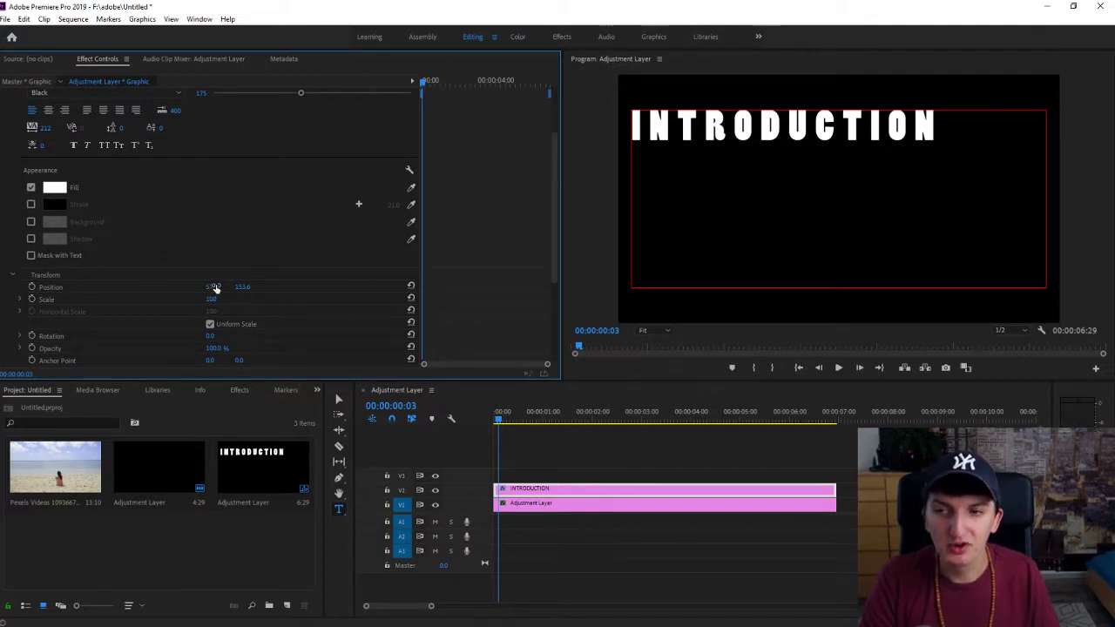
{"action": "left_click_drag", "start_coordinate": [210, 287], "coordinate": [241, 287]}
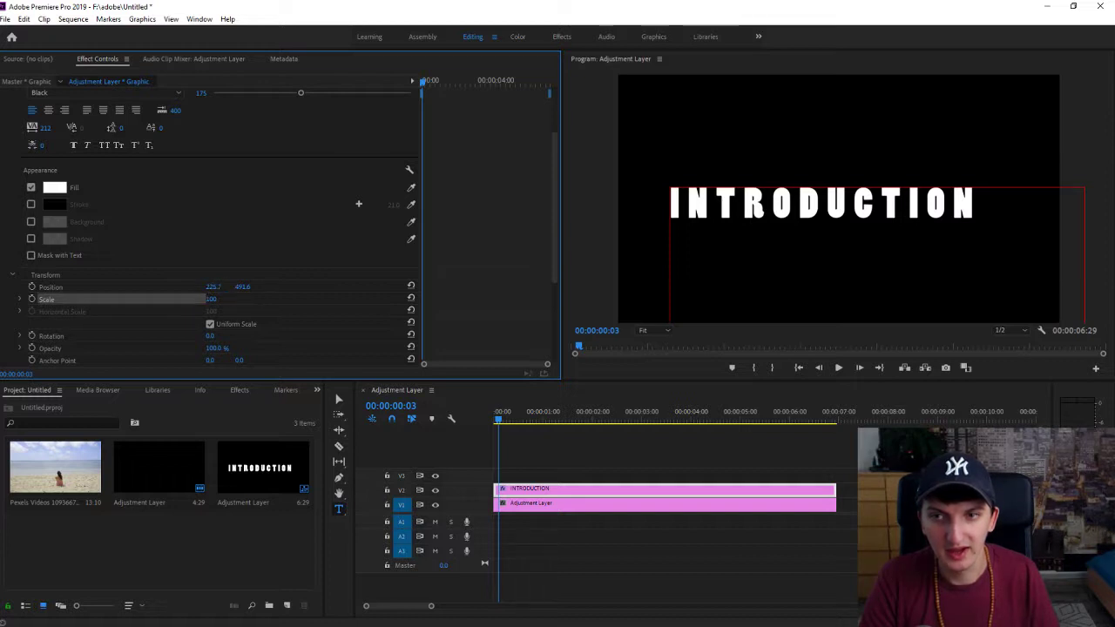
{"action": "left_click", "coordinate": [214, 287]}
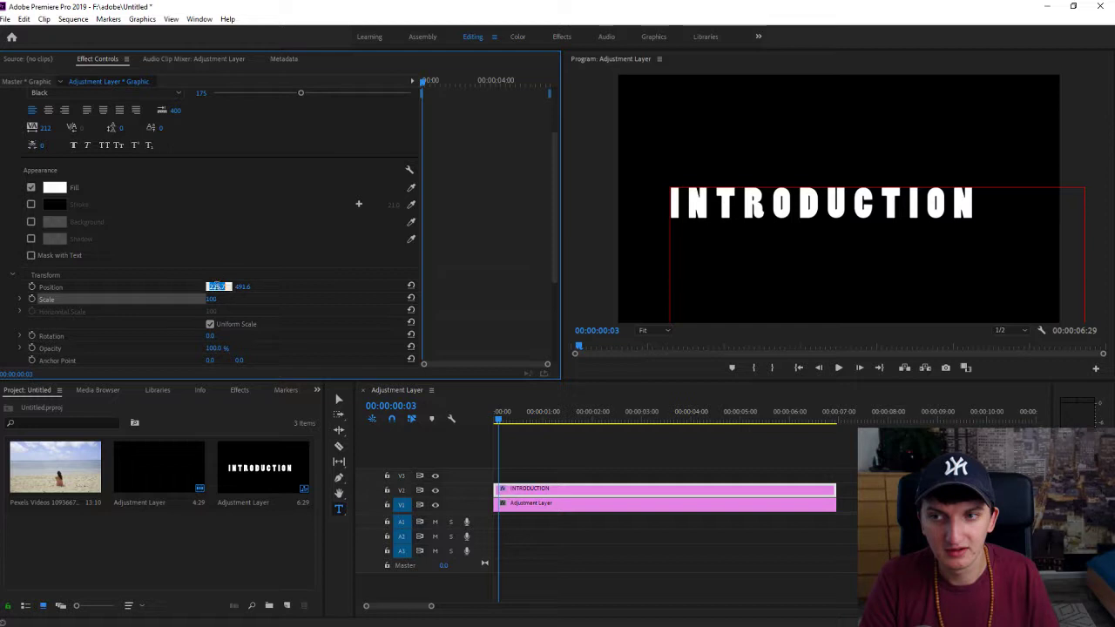
{"action": "mouse_move", "coordinate": [214, 287]}
{"action": "left_mouse_down"}
{"action": "mouse_move", "coordinate": [201, 287]}
{"action": "mouse_move", "coordinate": [230, 286]}
{"action": "left_mouse_up"}
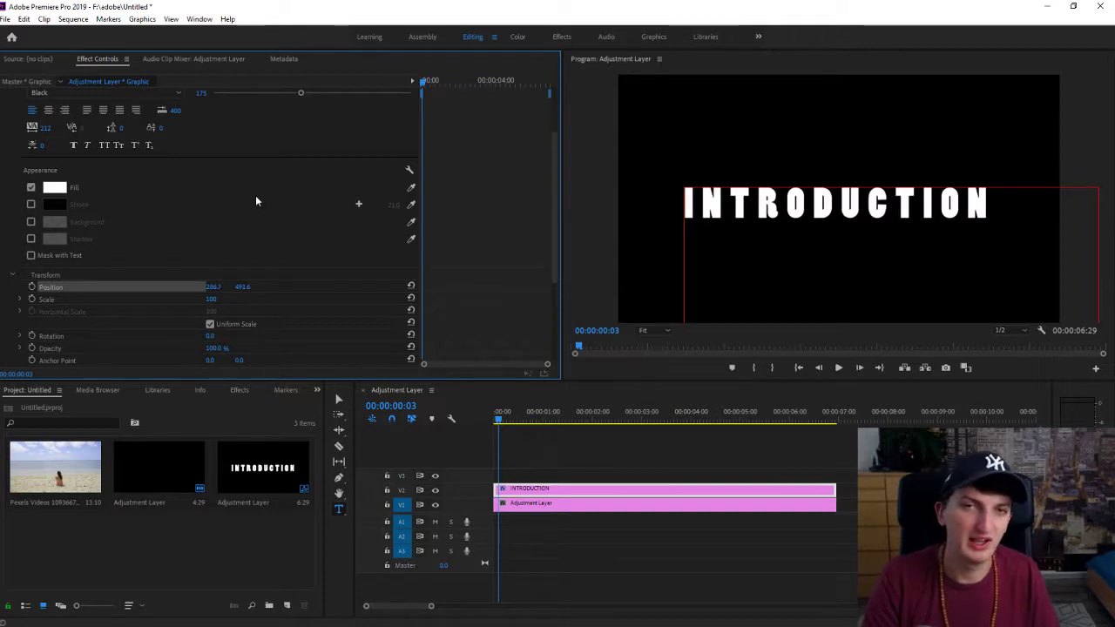
{"action": "scroll", "coordinate": [219, 179], "scroll_direction": "down", "scroll_amount": 3}
{"action": "scroll", "coordinate": [219, 179], "scroll_direction": "up", "scroll_amount": 6}
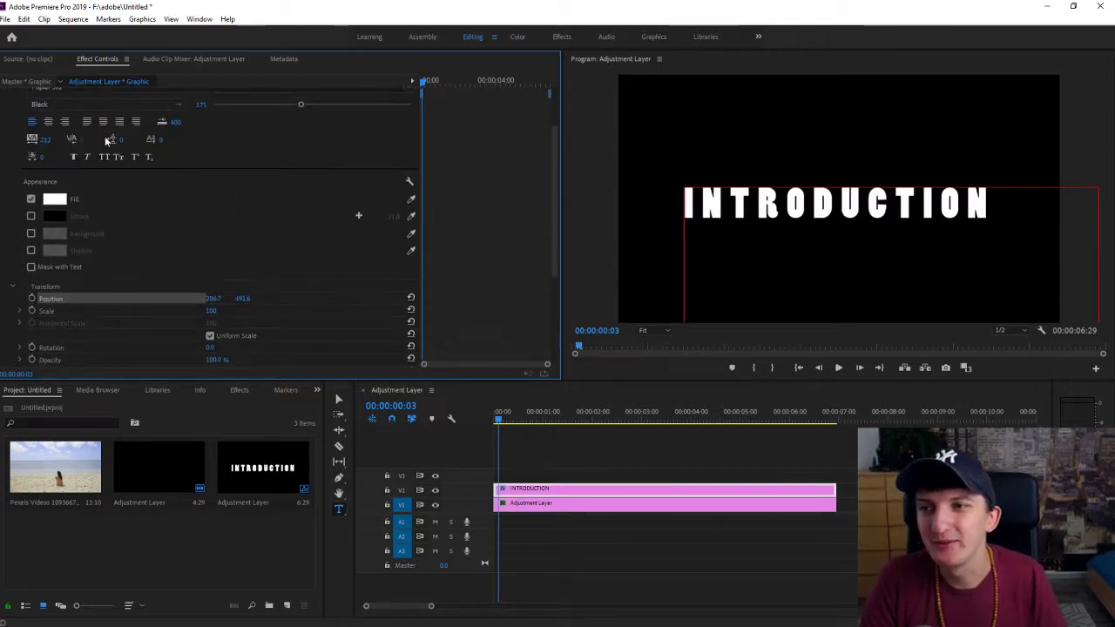
{"action": "left_click", "coordinate": [878, 150]}
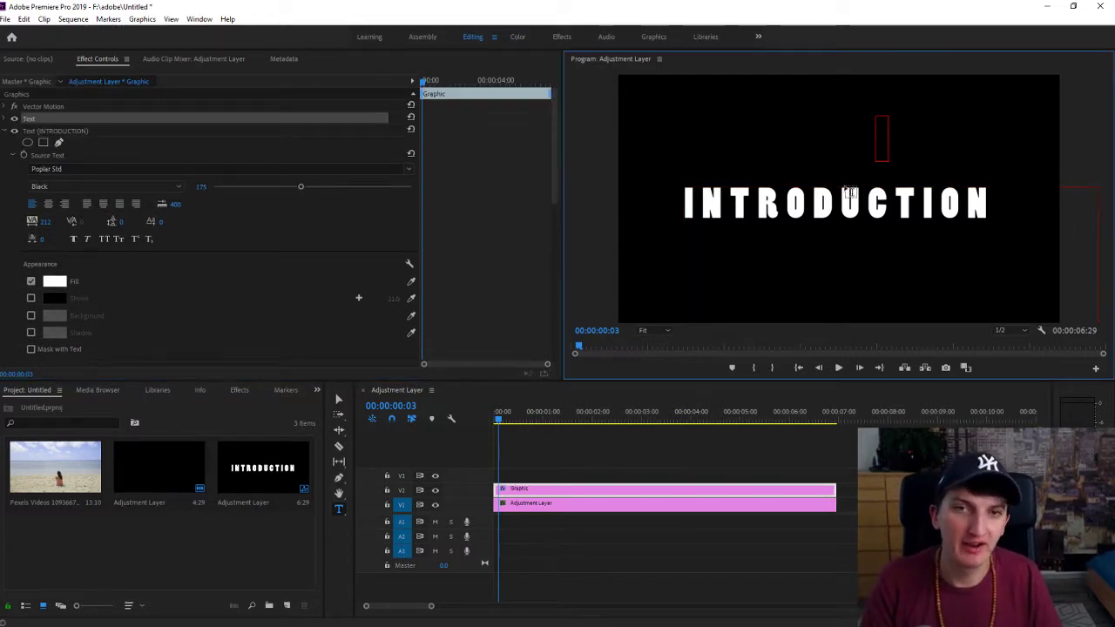
{"action": "left_click", "coordinate": [23, 19]}
{"action": "left_click", "coordinate": [33, 31]}
{"action": "left_click", "coordinate": [24, 19]}
{"action": "left_click", "coordinate": [33, 31]}
Reselect the INTRODUCTION text with the Selection tool and collapse its text settings
{"action": "left_click", "coordinate": [338, 399]}
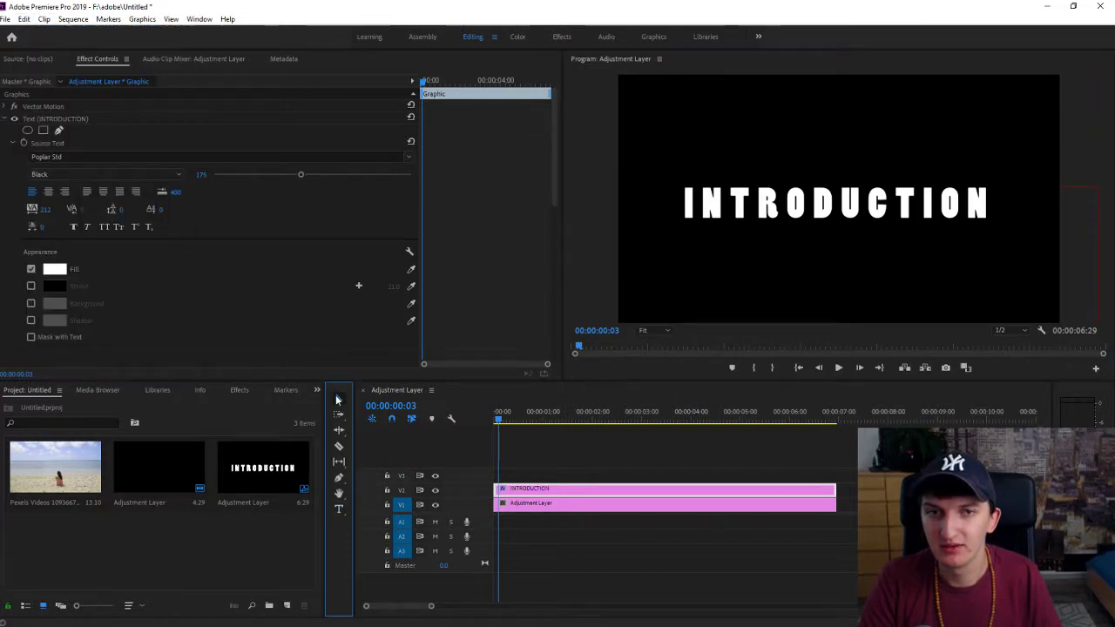
{"action": "left_click", "coordinate": [758, 207]}
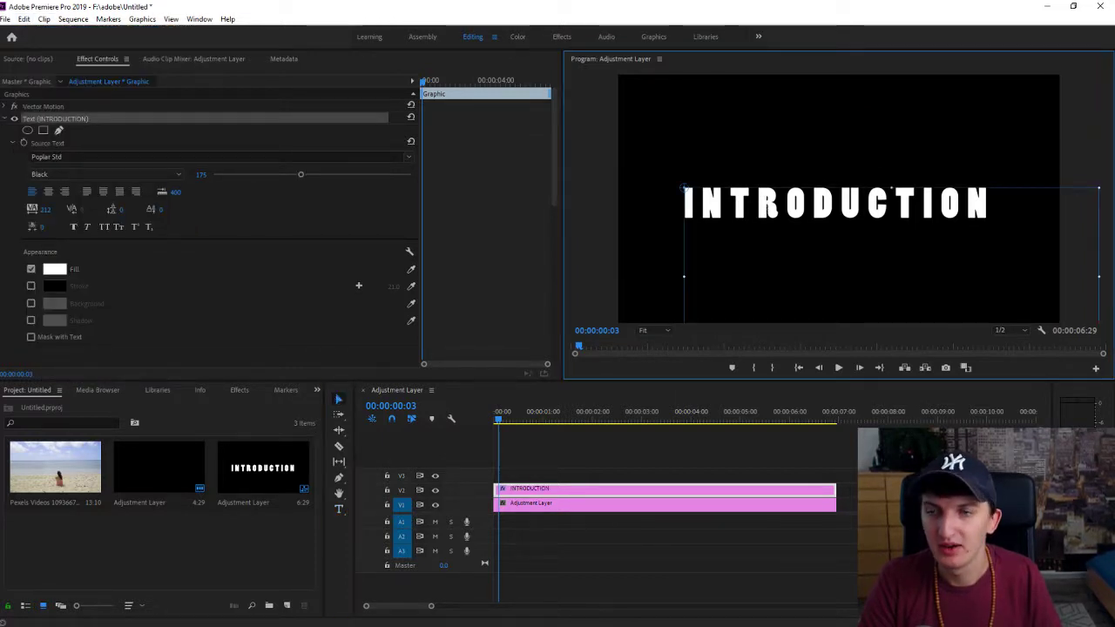
{"action": "left_click", "coordinate": [6, 122]}
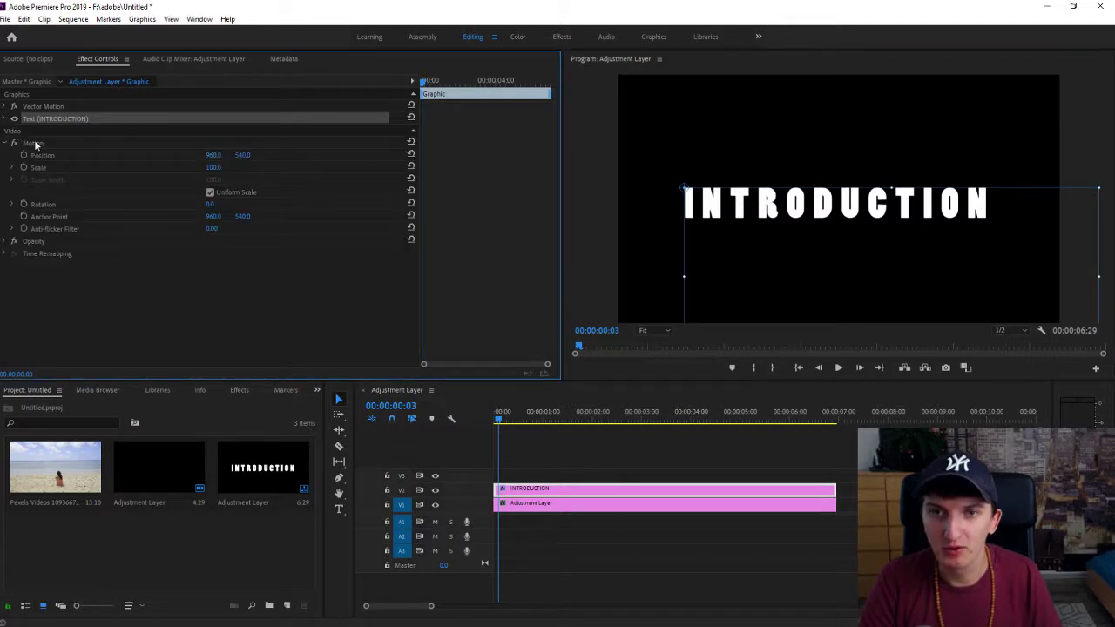
Keyframe a fade-in on the INTRODUCTION clip, with Opacity 0% at 00:00:00:03 and 100% at 00:00:02:00
{"action": "left_click", "coordinate": [564, 490]}
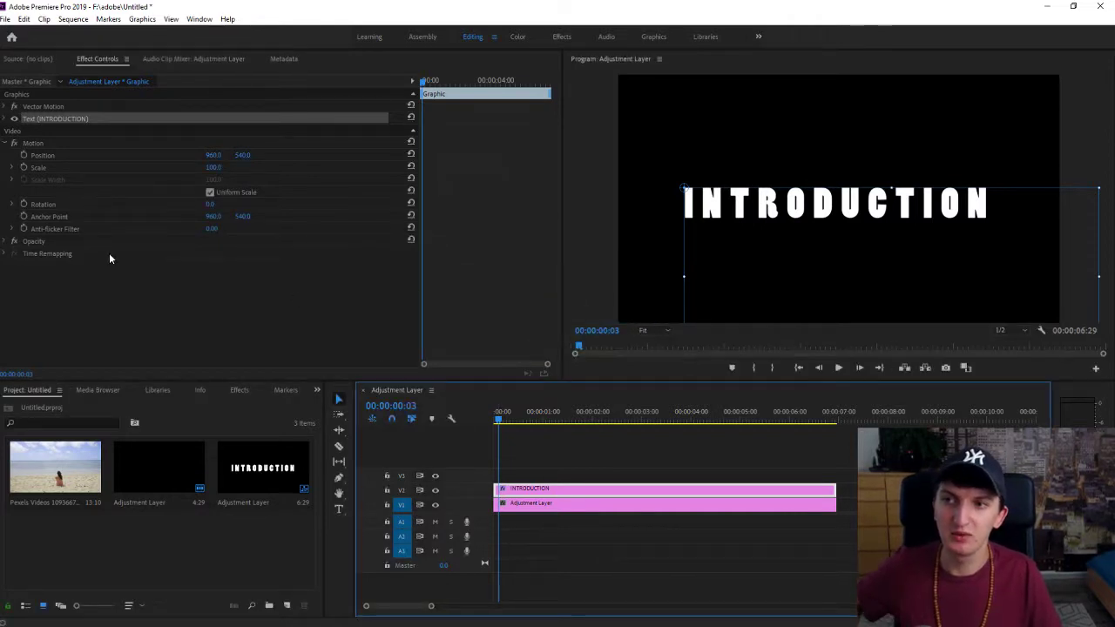
{"action": "left_click", "coordinate": [8, 243]}
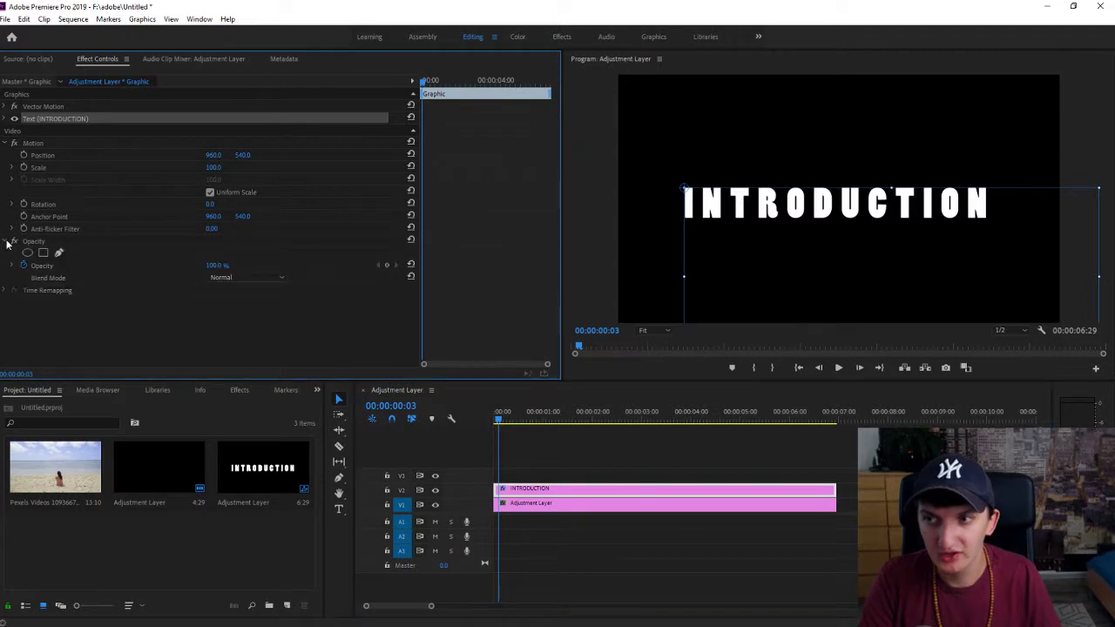
{"action": "left_click", "coordinate": [126, 265]}
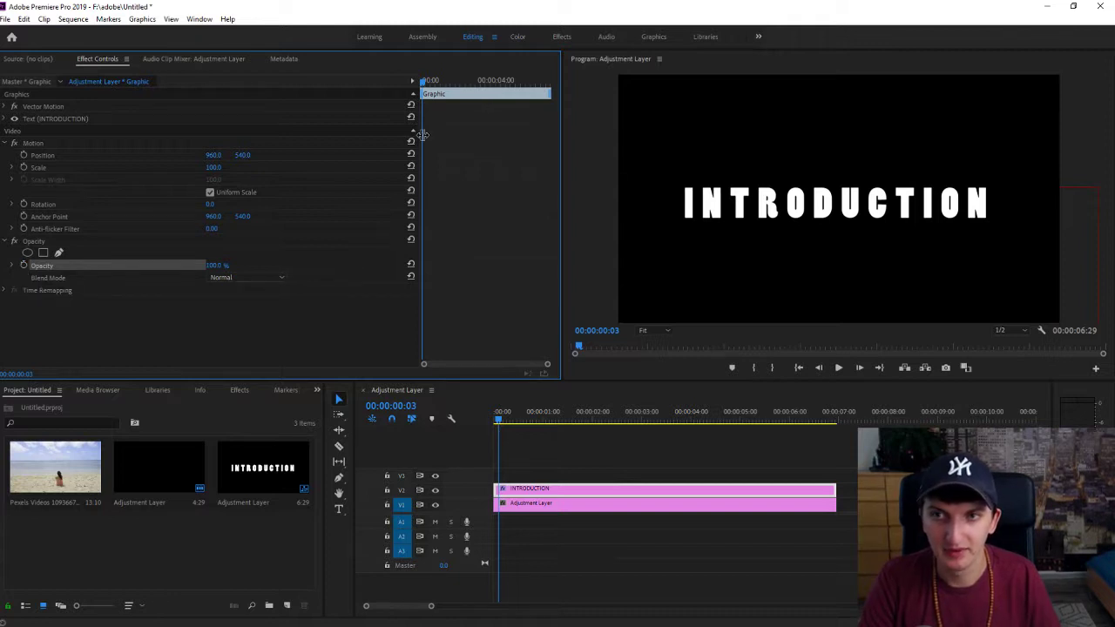
{"action": "left_click_drag", "start_coordinate": [219, 270], "coordinate": [131, 269]}
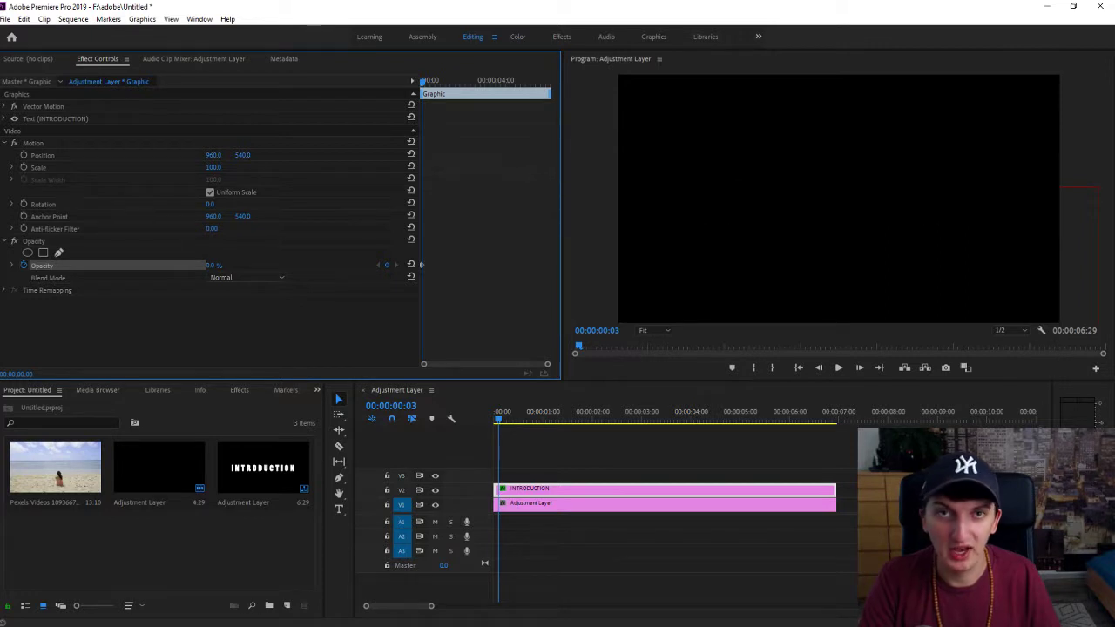
{"action": "left_click_drag", "start_coordinate": [424, 81], "coordinate": [458, 95]}
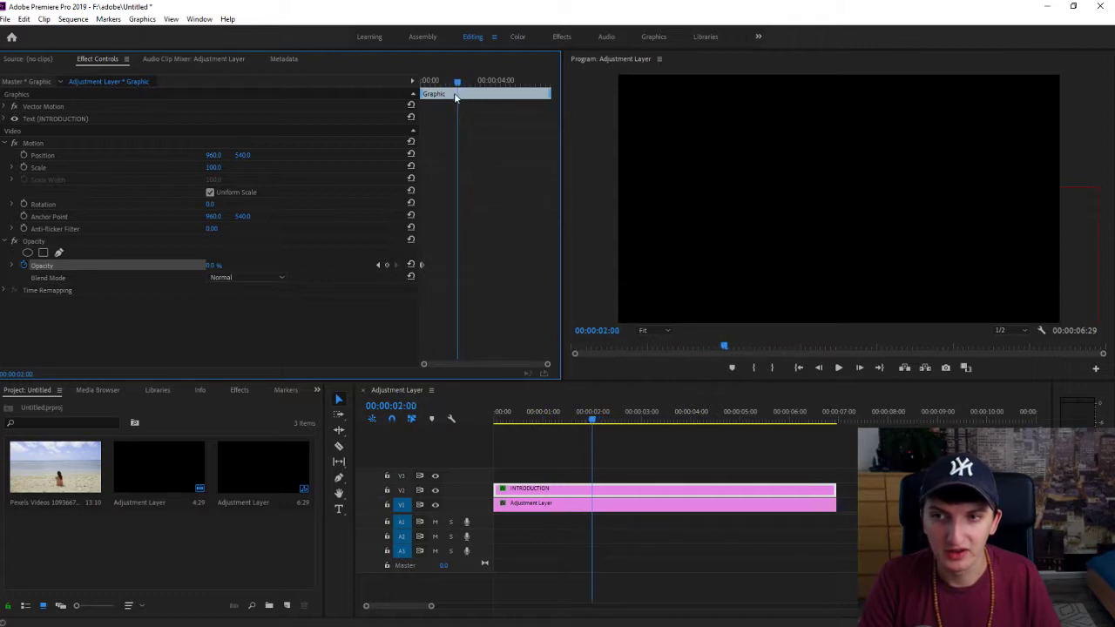
{"action": "left_click_drag", "start_coordinate": [224, 267], "coordinate": [296, 266]}
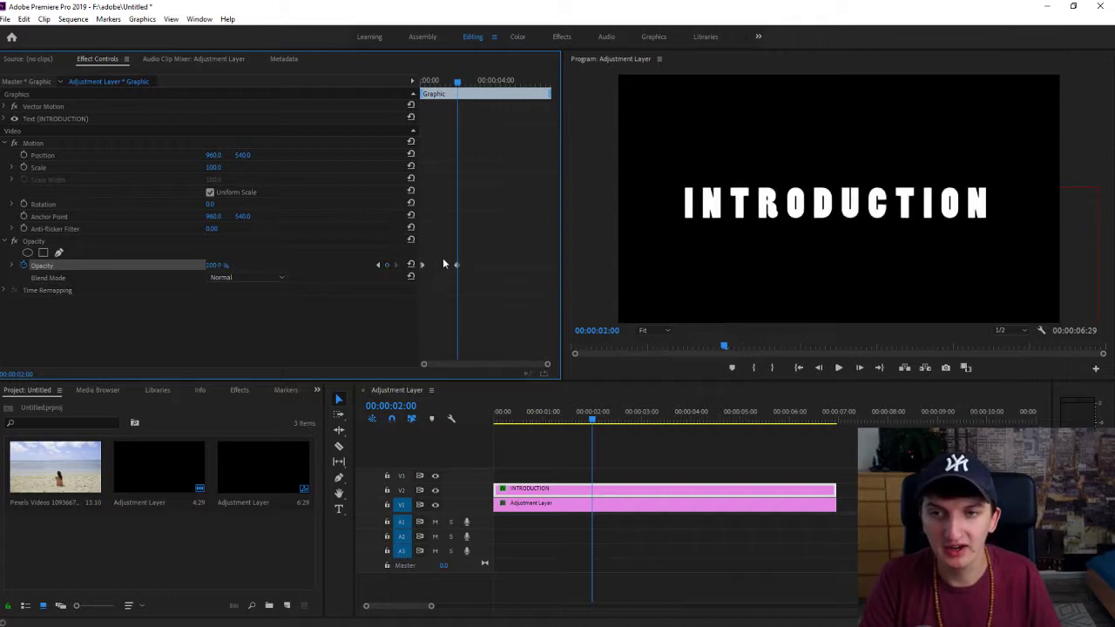
Keyframe the clip's fade-out, with Opacity 100% at 00:00:04:27 and 0% at 00:00:06:21
{"action": "left_click_drag", "start_coordinate": [458, 85], "coordinate": [514, 88]}
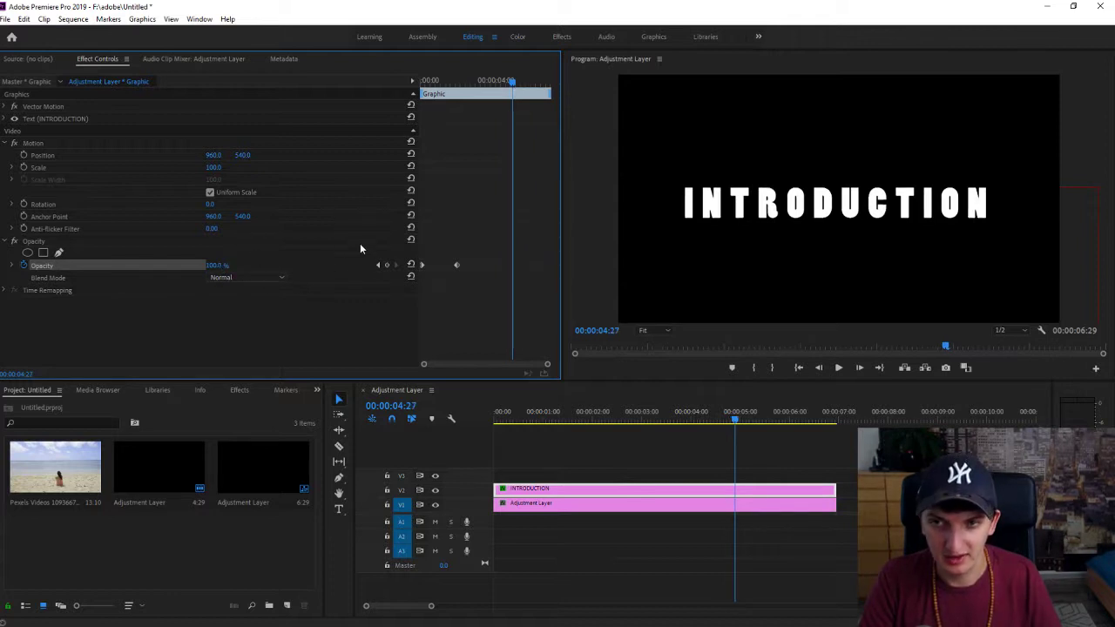
{"action": "left_click", "coordinate": [389, 266]}
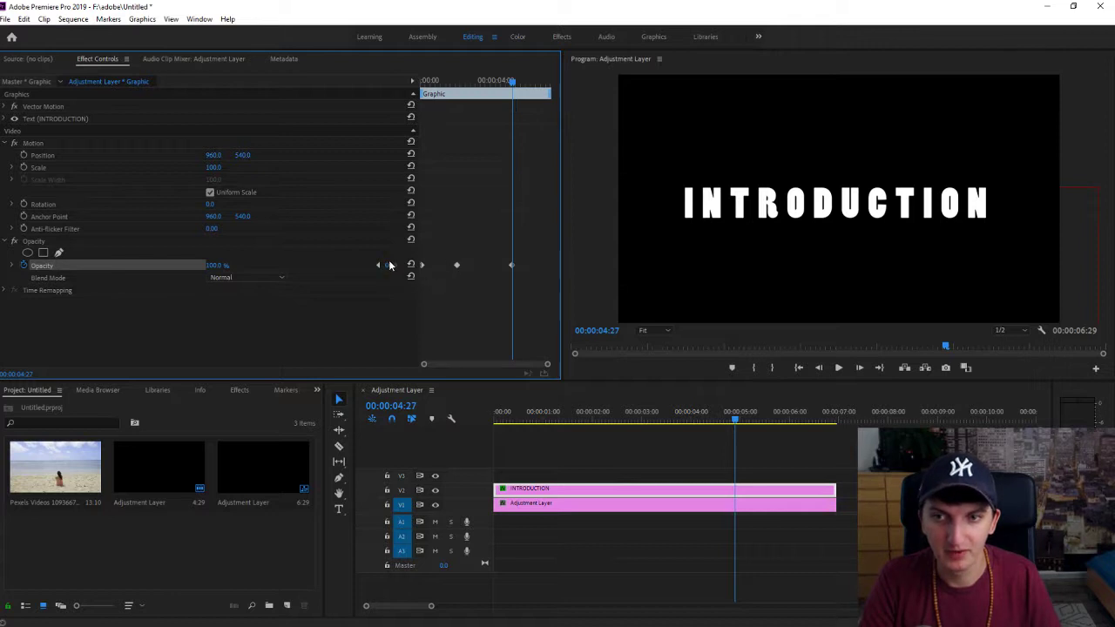
{"action": "left_click_drag", "start_coordinate": [513, 84], "coordinate": [548, 95]}
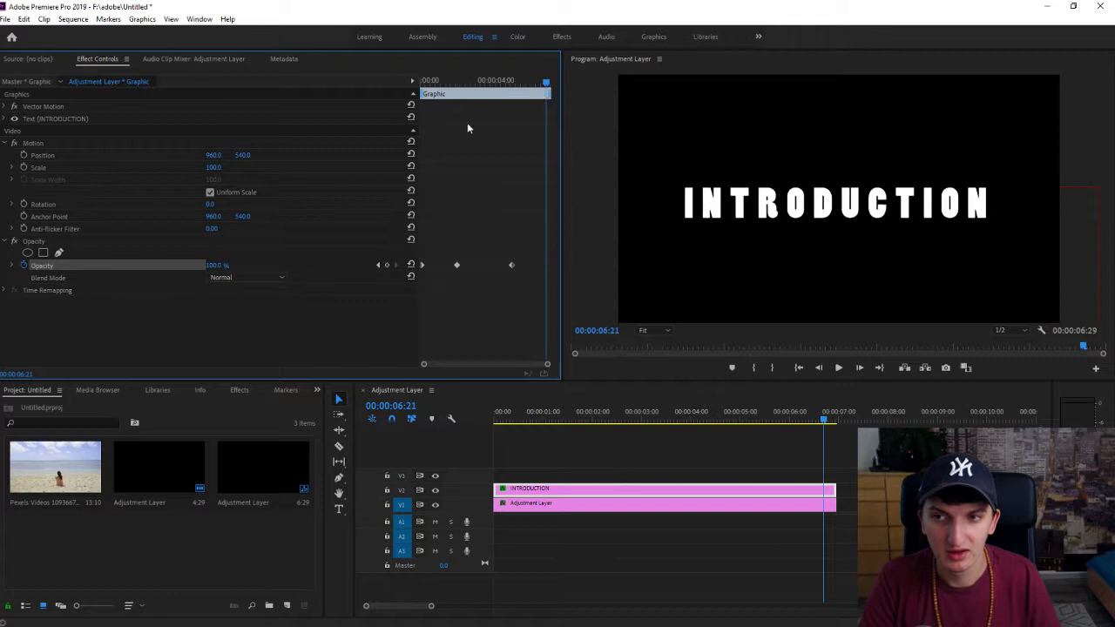
{"action": "left_click_drag", "start_coordinate": [218, 269], "coordinate": [130, 269]}
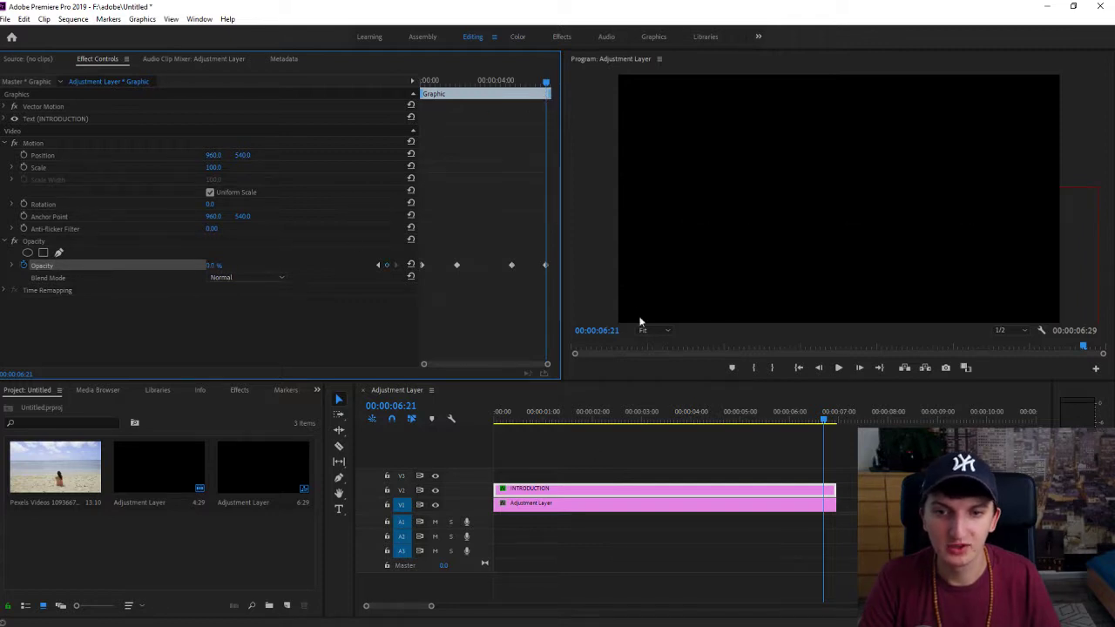
Play the INTRODUCTION fade from near the start to its end and return the playhead to 00:00:00:00
{"action": "left_click", "coordinate": [501, 419]}
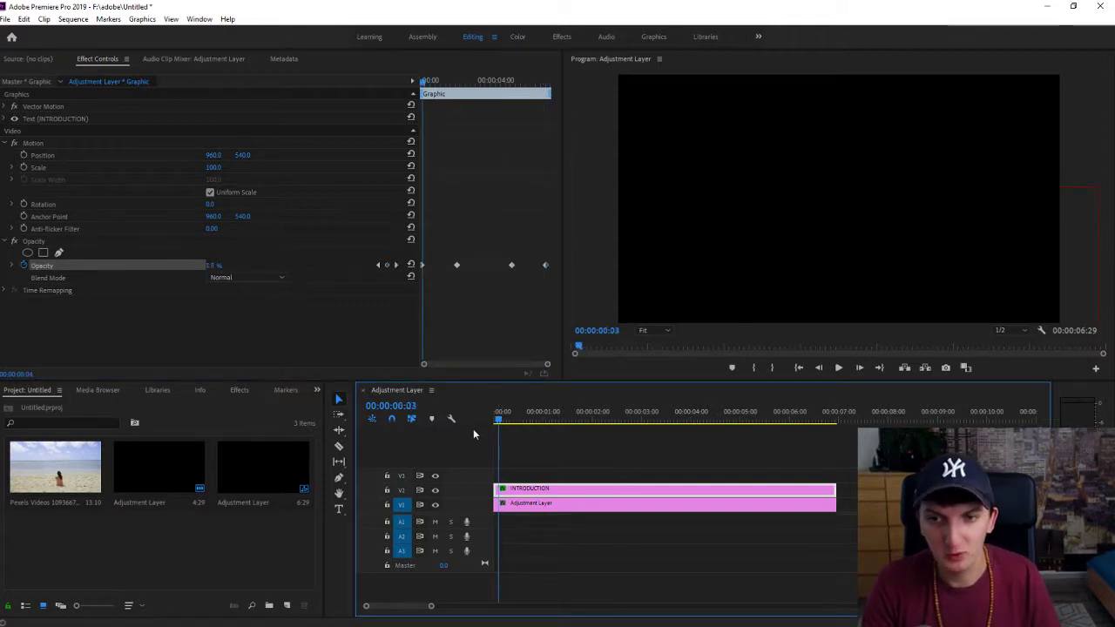
{"action": "key", "text": "space"}
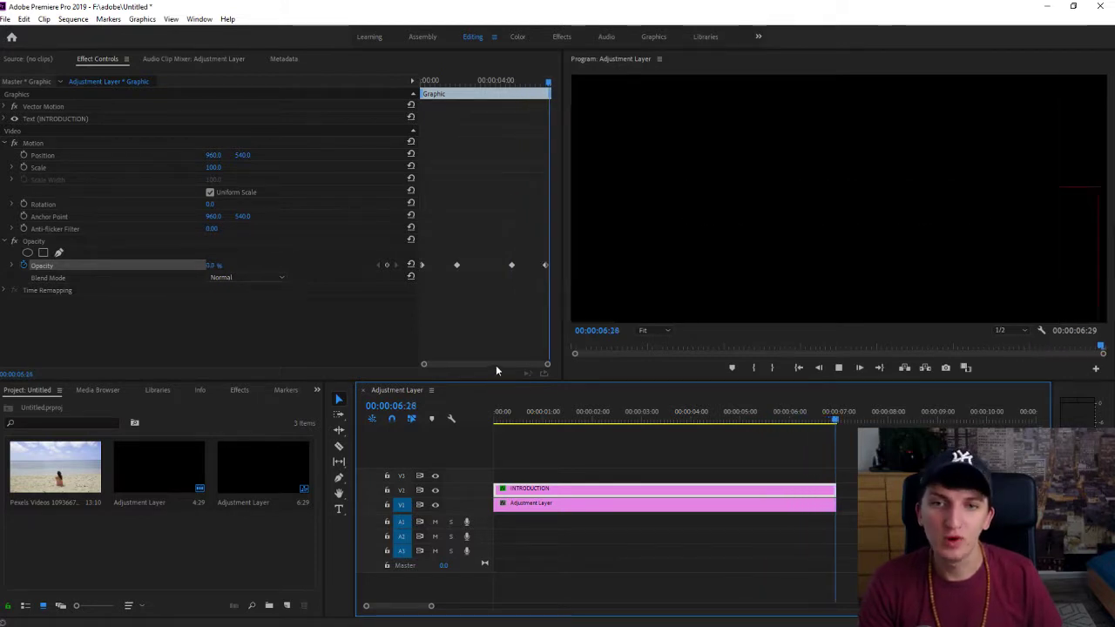
{"action": "key", "text": "space"}
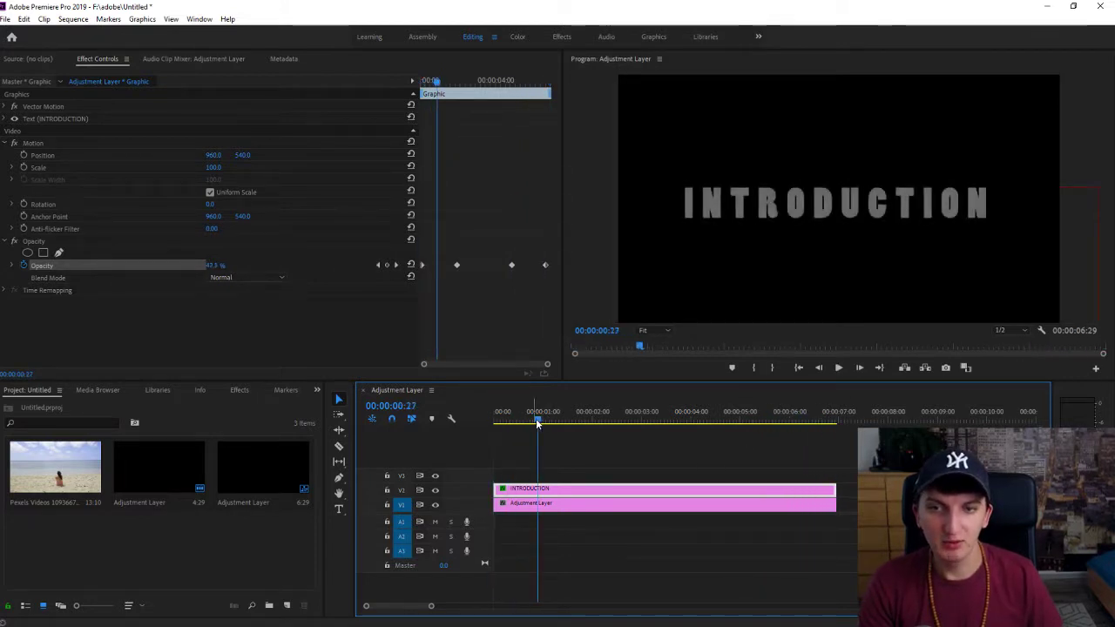
{"action": "left_click_drag", "start_coordinate": [538, 422], "coordinate": [477, 426]}
Select all four Opacity keyframes, apply Ease In to them, and play back the eased fade
{"action": "left_click", "coordinate": [537, 270]}
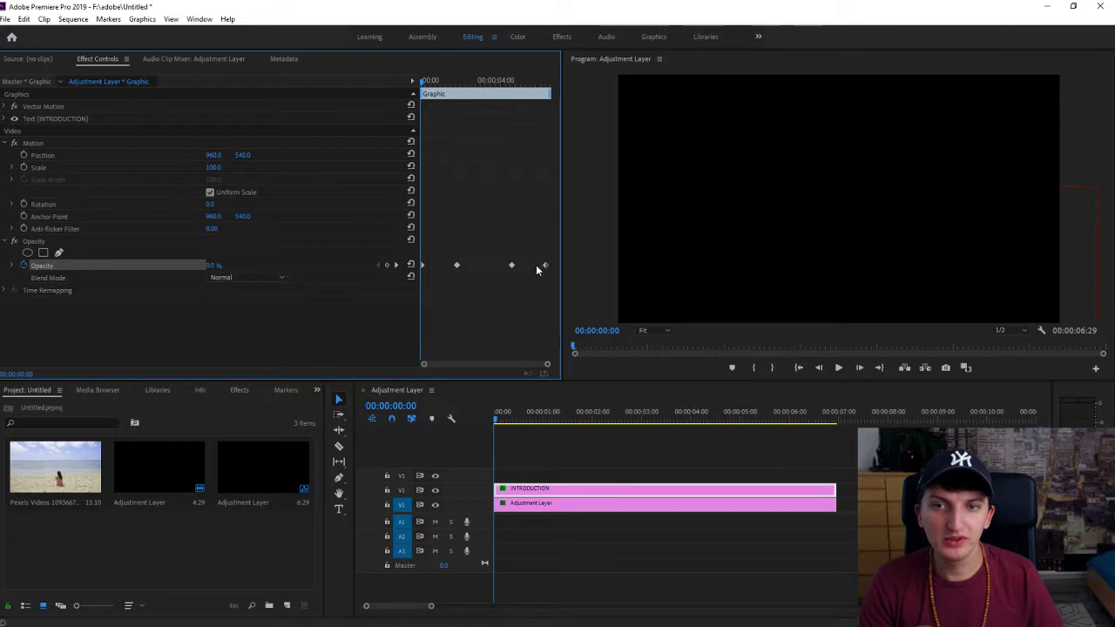
{"action": "left_click", "coordinate": [517, 286]}
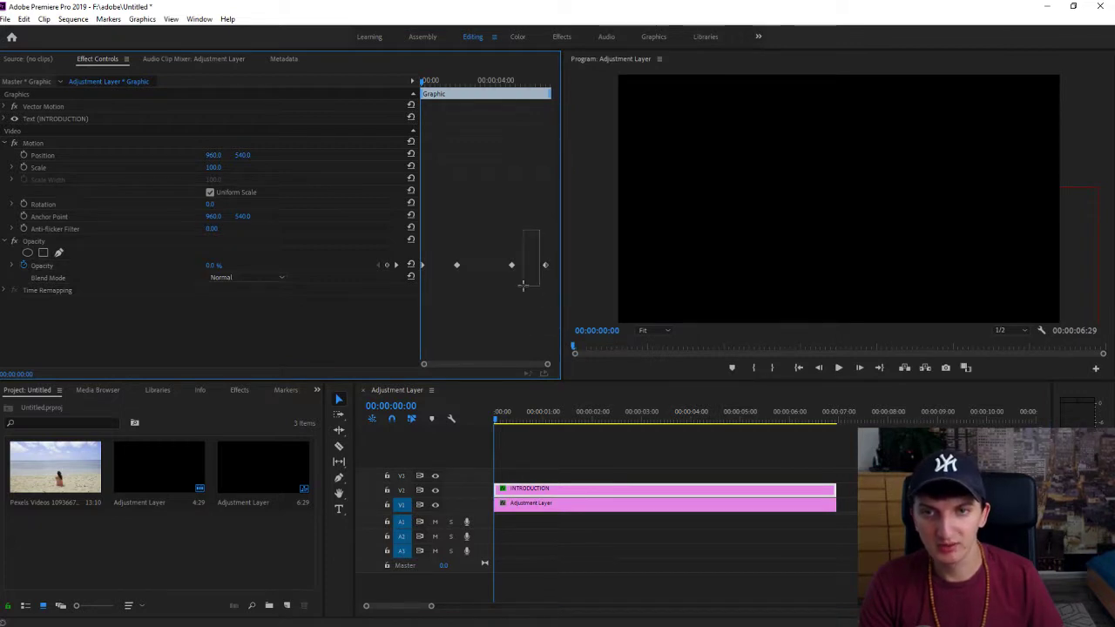
{"action": "left_click_drag", "start_coordinate": [429, 320], "coordinate": [470, 326]}
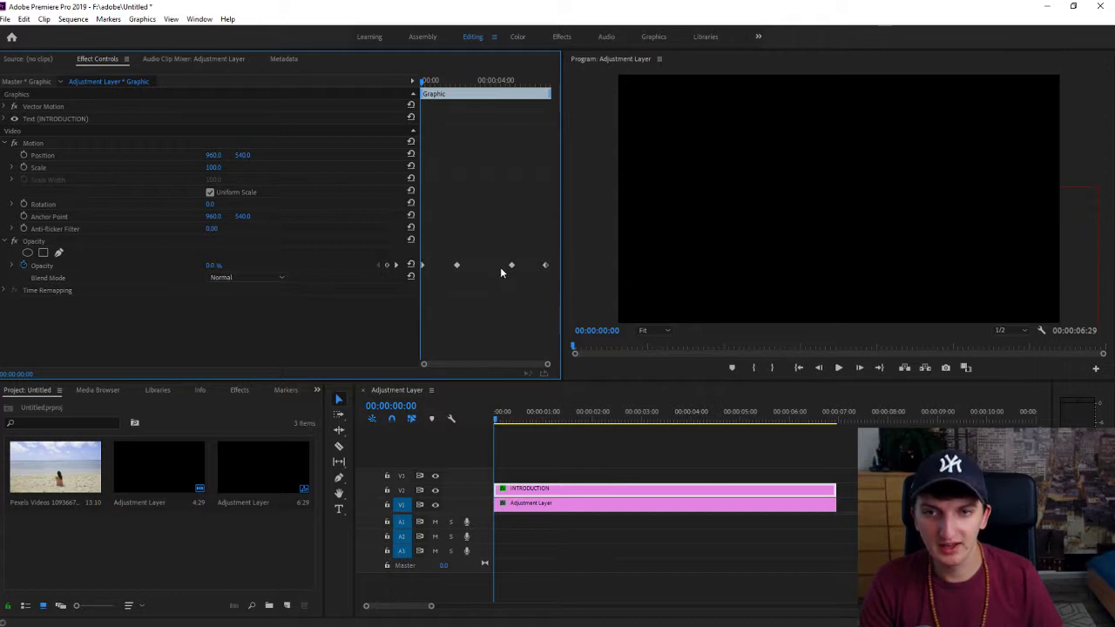
{"action": "left_click_drag", "start_coordinate": [548, 235], "coordinate": [473, 336]}
{"action": "right_click", "coordinate": [434, 264]}
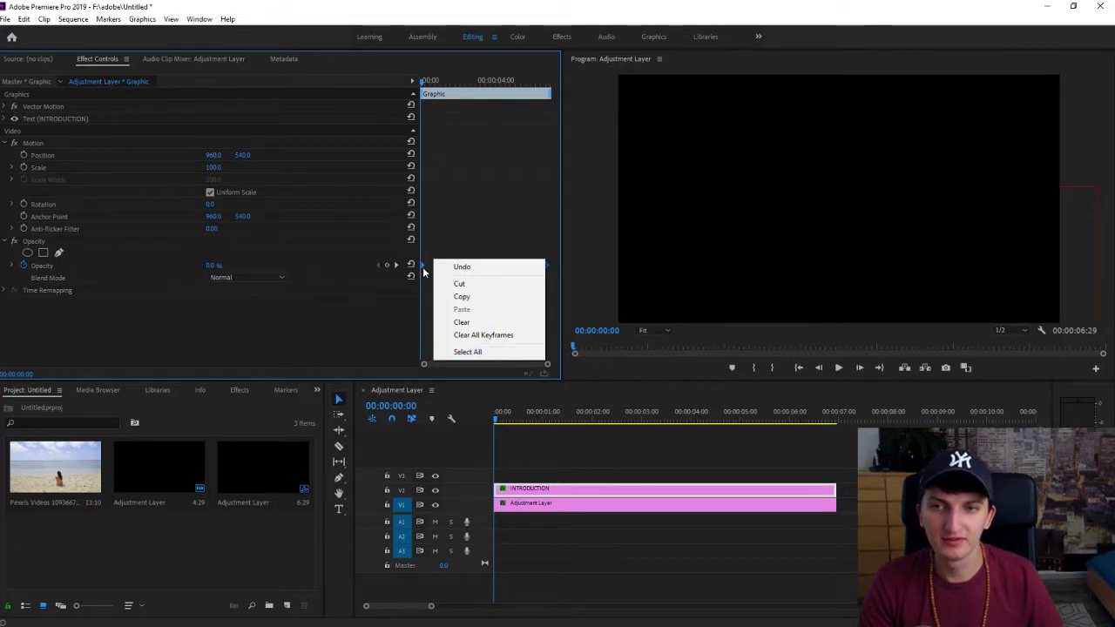
{"action": "right_click", "coordinate": [422, 267]}
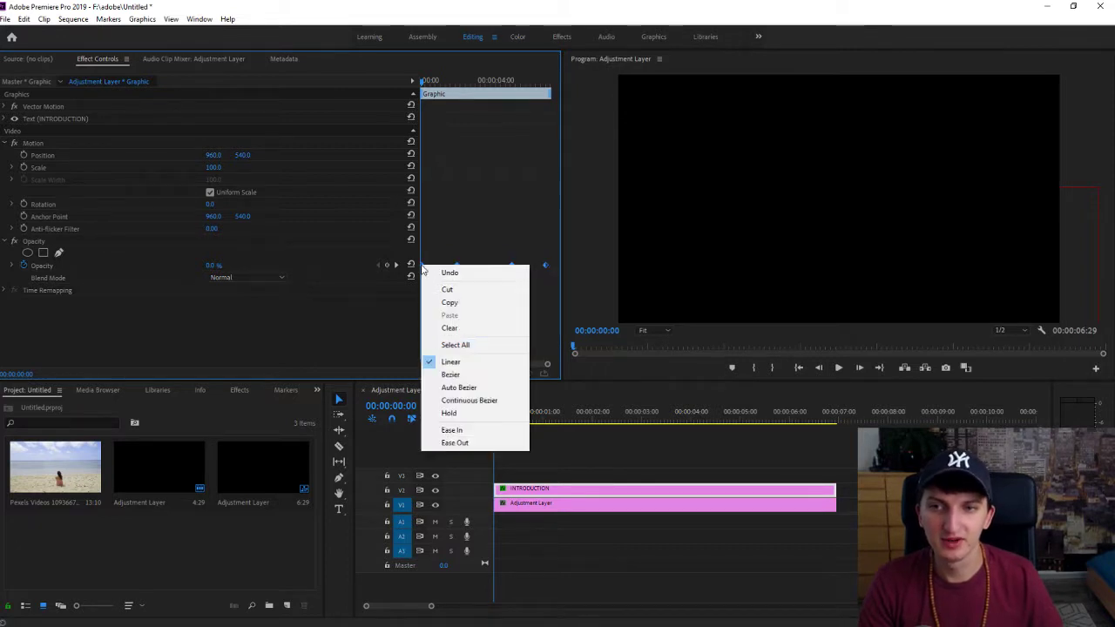
{"action": "left_click", "coordinate": [477, 429]}
{"action": "key", "text": "space"}
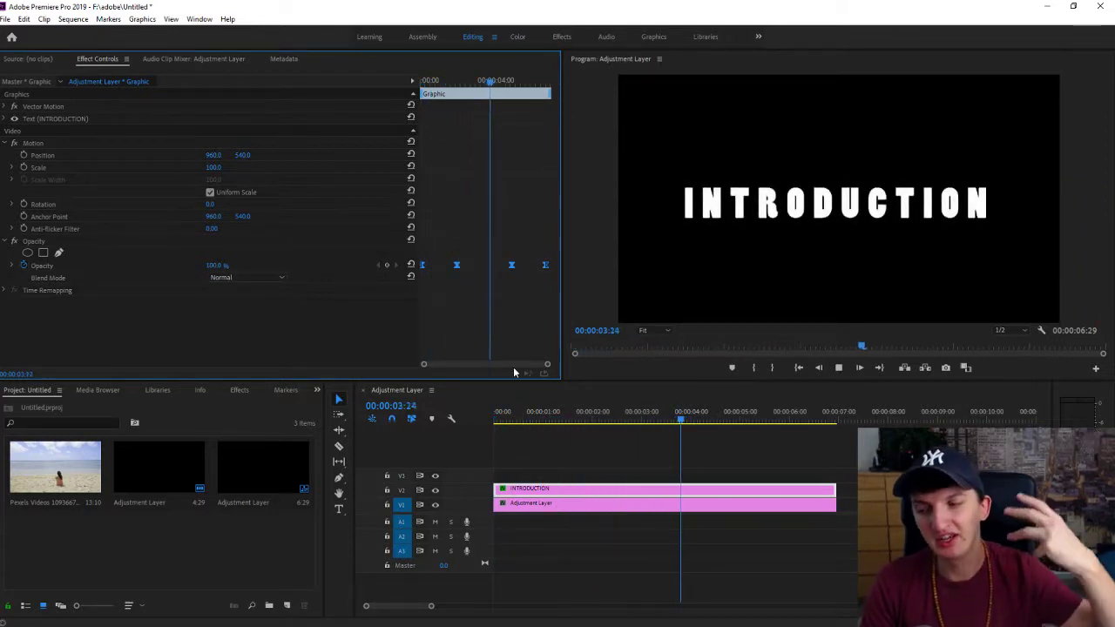
{"action": "key", "text": "space"}
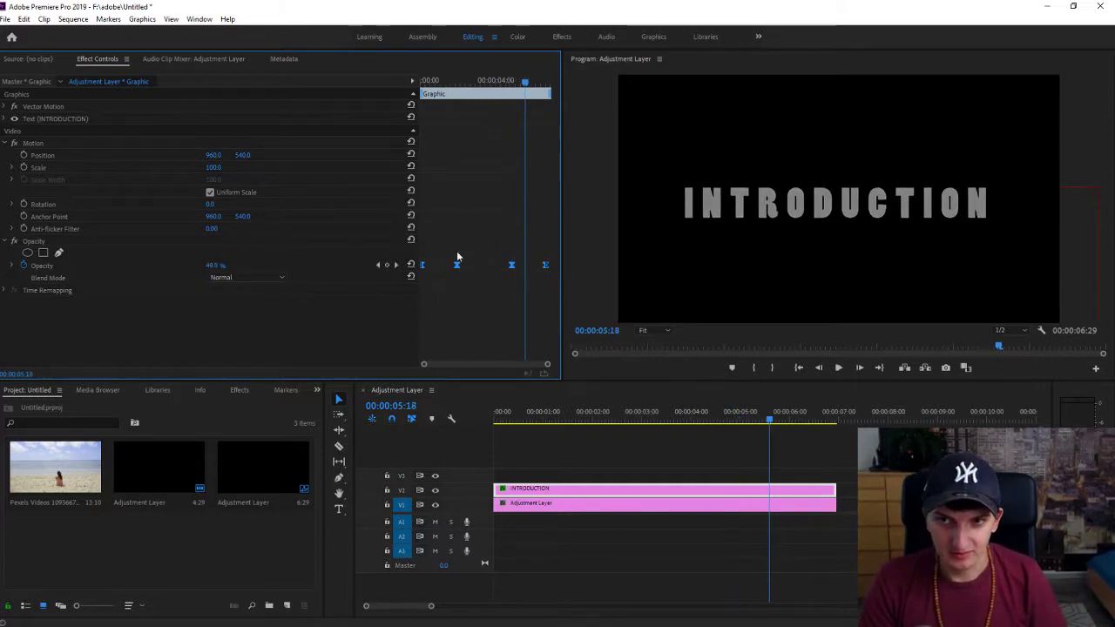
Turn on Scale keyframing for the INTRODUCTION clip with a keyframe of 100 at 00:00:00:00
{"action": "left_click_drag", "start_coordinate": [525, 81], "coordinate": [434, 82]}
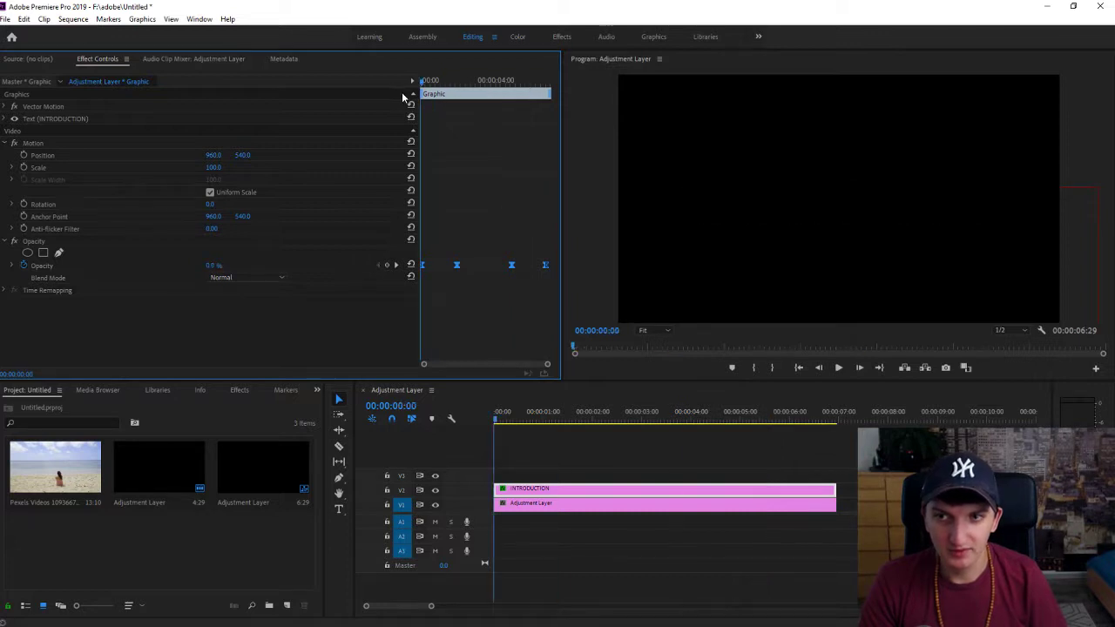
{"action": "key", "text": "Home"}
{"action": "left_click", "coordinate": [72, 172]}
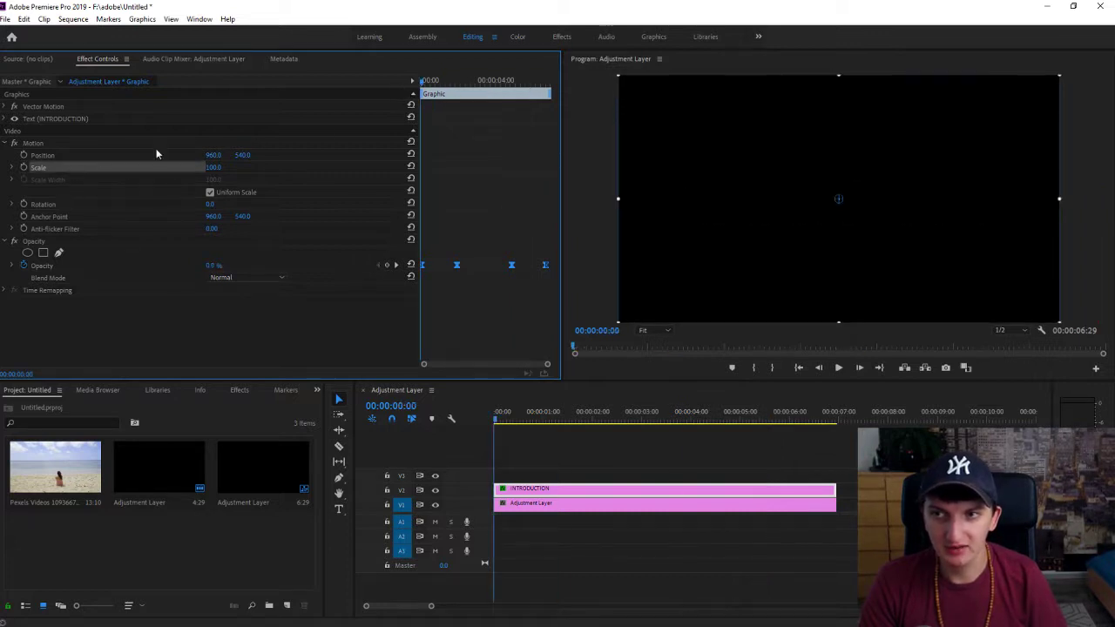
{"action": "left_click", "coordinate": [24, 167]}
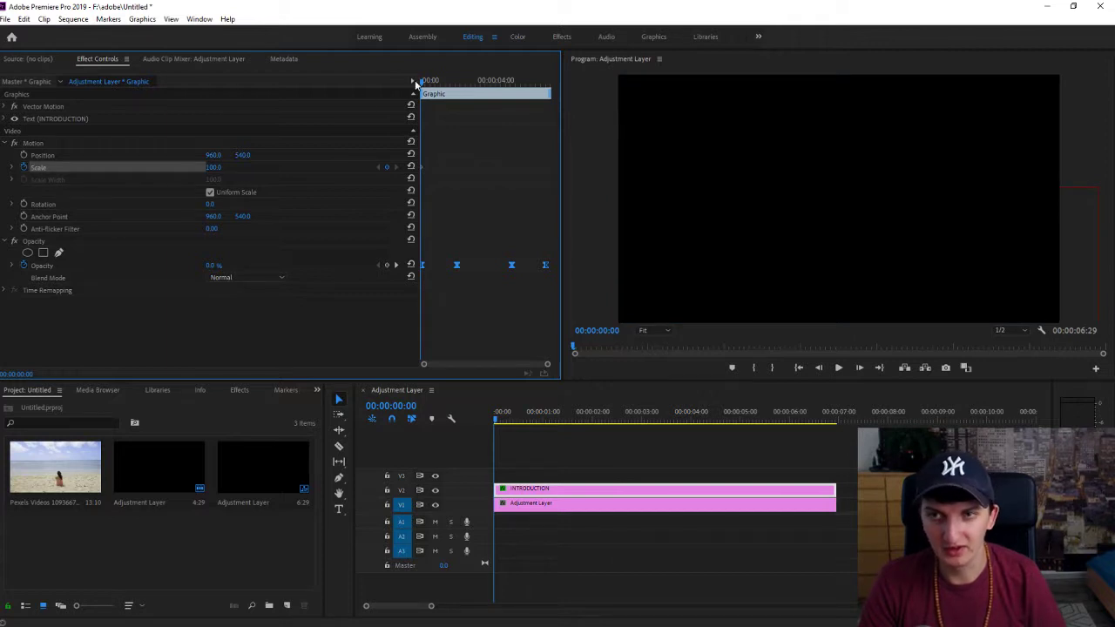
Add a Scale keyframe of 110 for the INTRODUCTION clip at 00:00:06:20
{"action": "left_click_drag", "start_coordinate": [423, 81], "coordinate": [548, 99]}
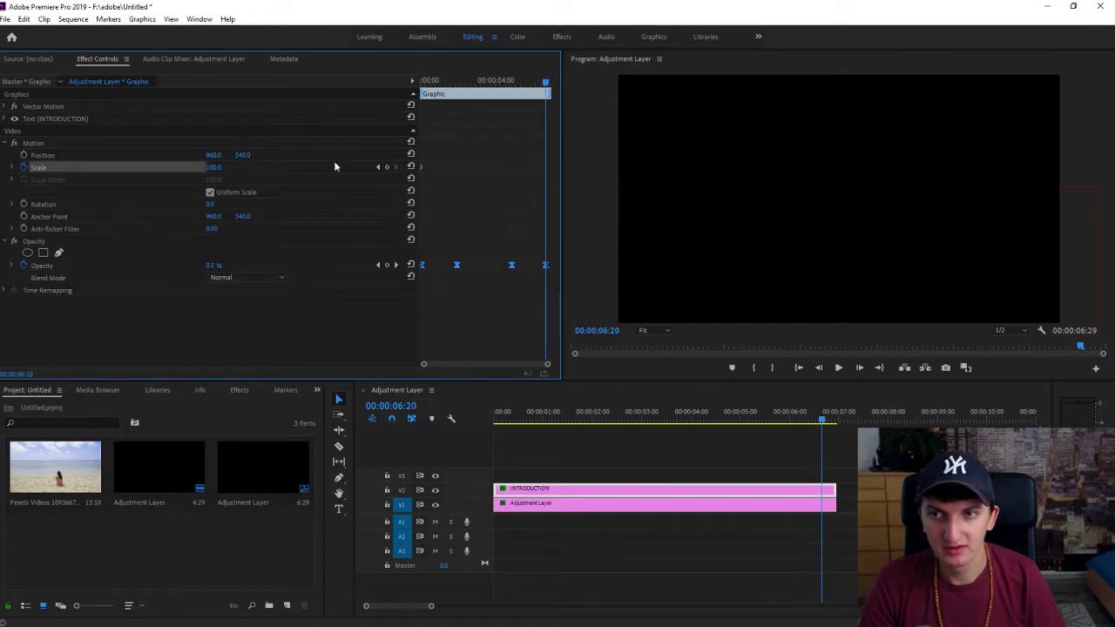
{"action": "left_click", "coordinate": [387, 166]}
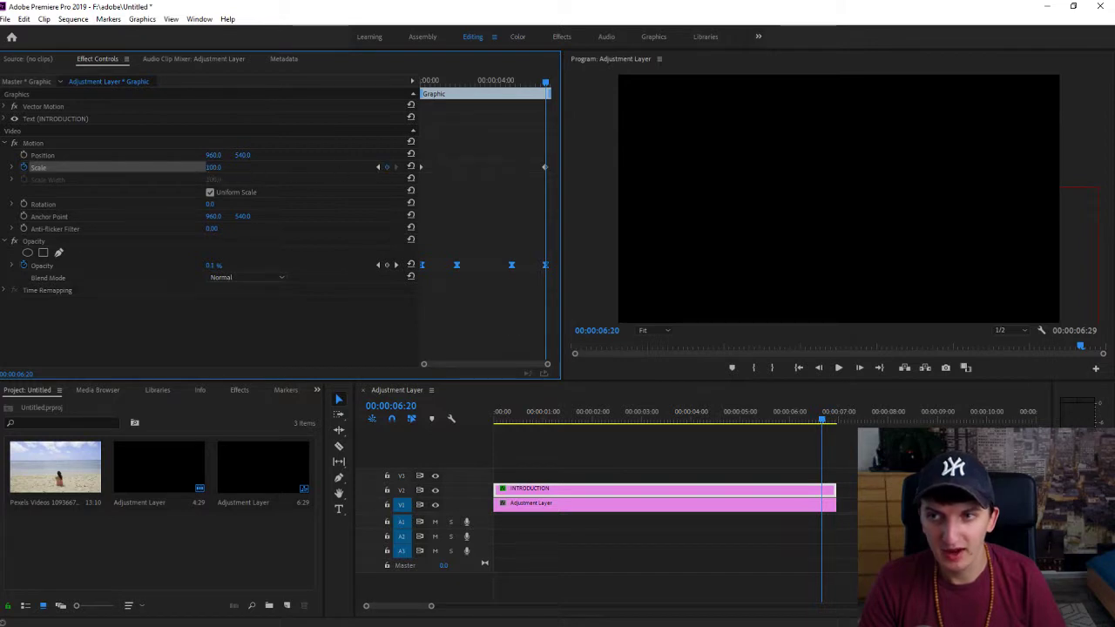
{"action": "left_click", "coordinate": [214, 166]}
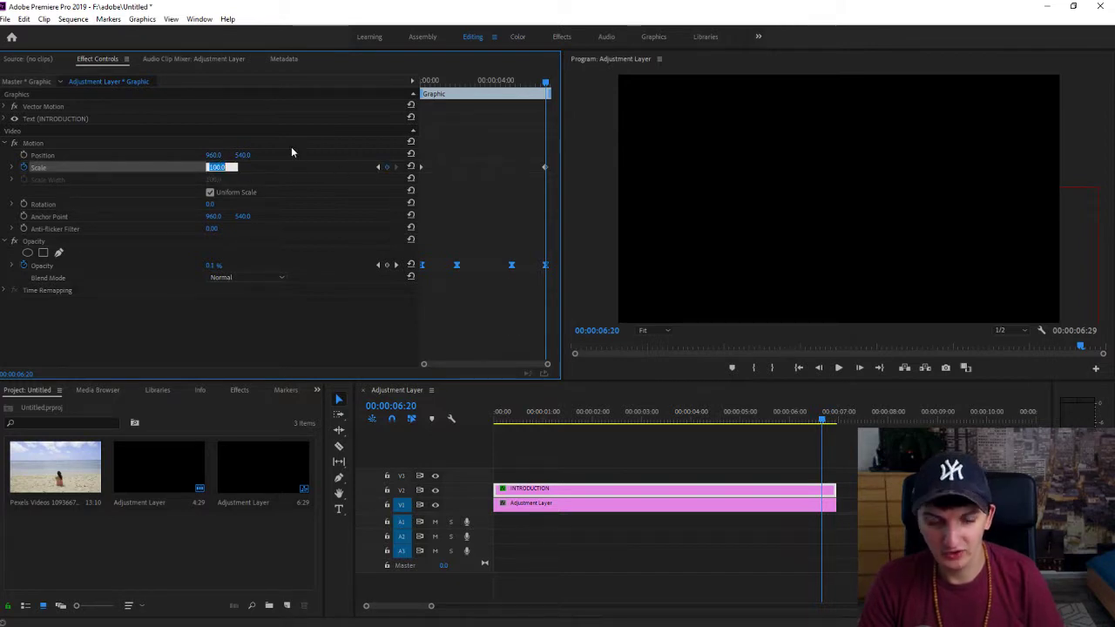
{"action": "type", "text": "110"}
{"action": "key", "text": "Return"}
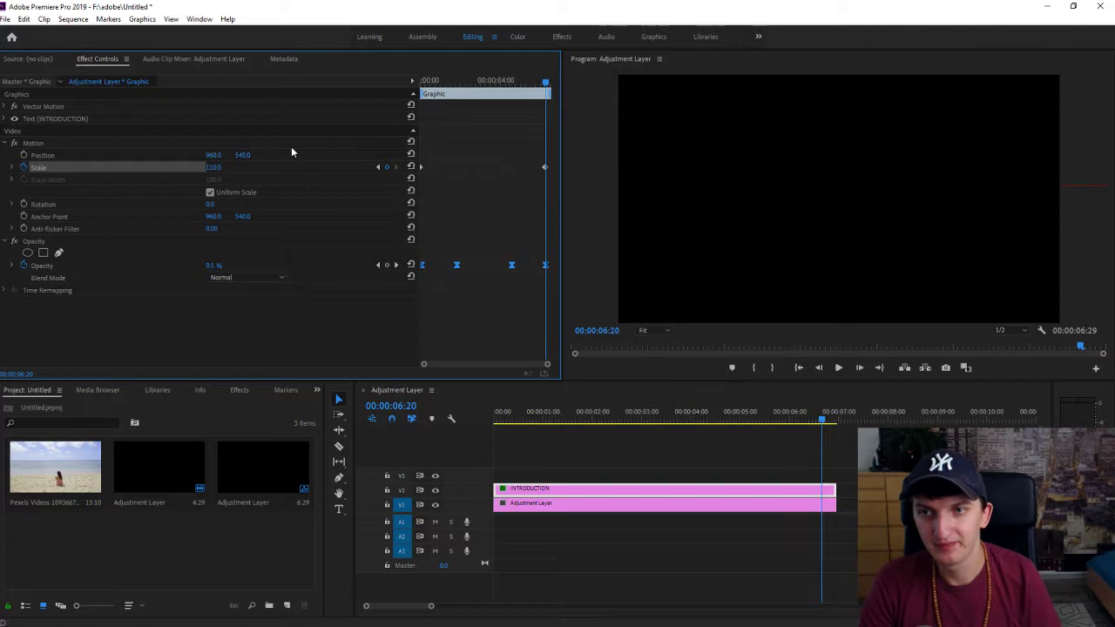
Play the scaling INTRODUCTION title from the start to its end and return the playhead to 00:00:00:00
{"action": "left_click_drag", "start_coordinate": [824, 424], "coordinate": [494, 425]}
{"action": "key", "text": "space"}
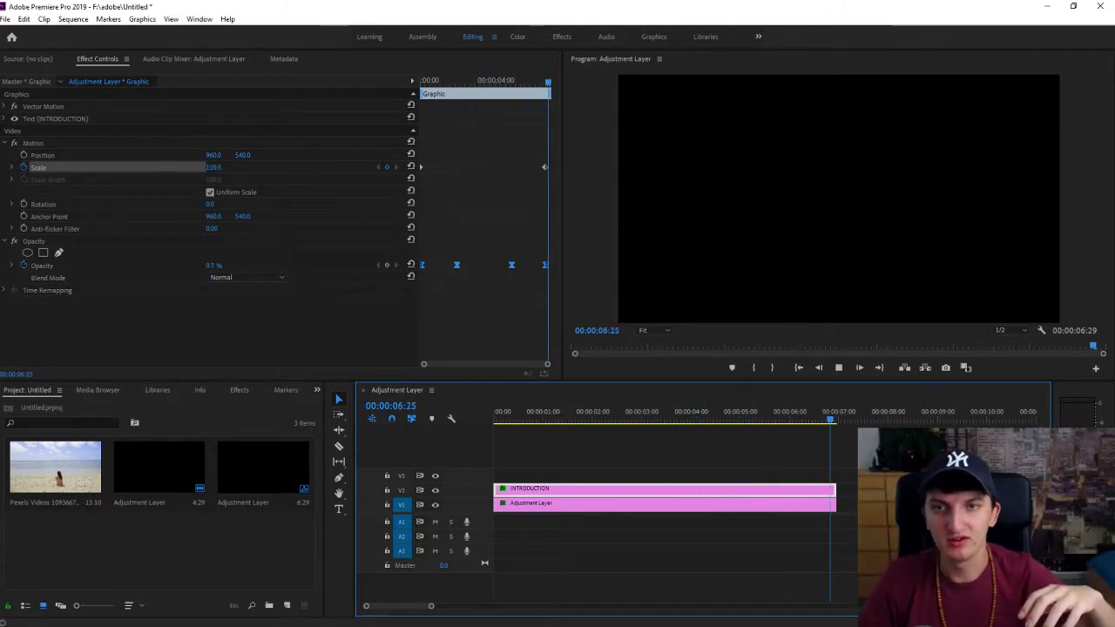
{"action": "key", "text": "space"}
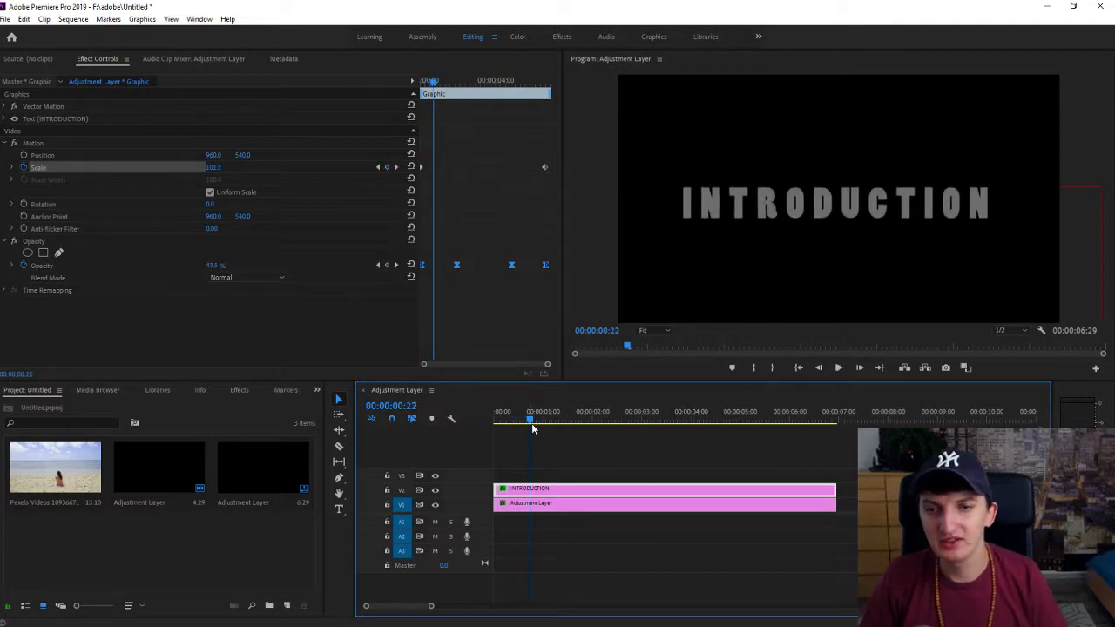
{"action": "left_click_drag", "start_coordinate": [532, 419], "coordinate": [486, 422]}
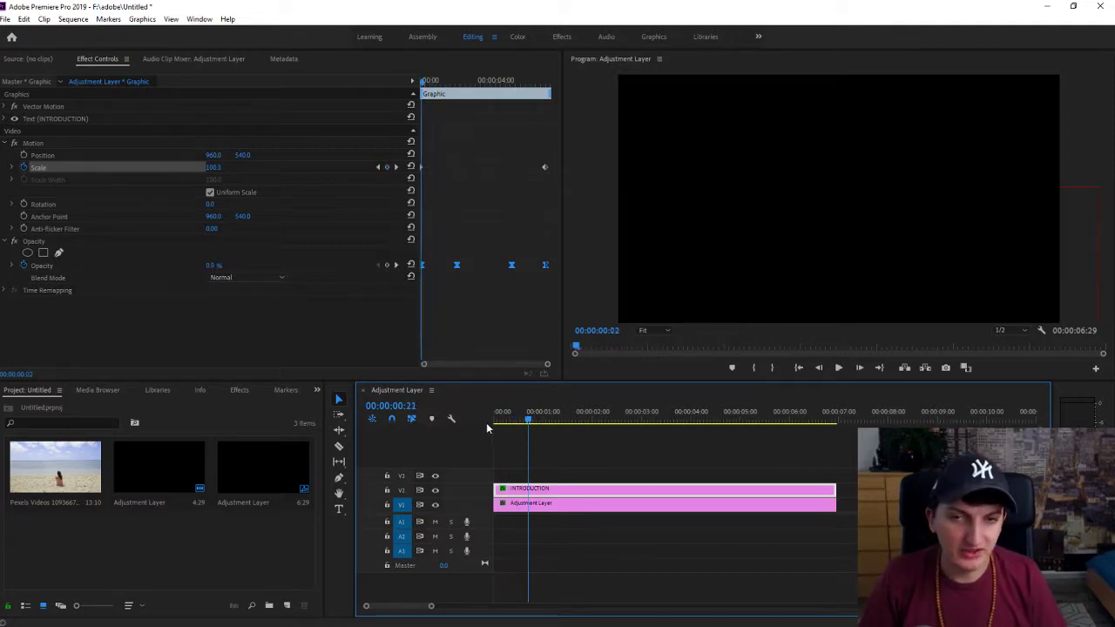
Search the effects for Blur and apply Gaussian Blur to the INTRODUCTION clip
{"action": "left_click", "coordinate": [240, 391]}
{"action": "left_click", "coordinate": [96, 405]}
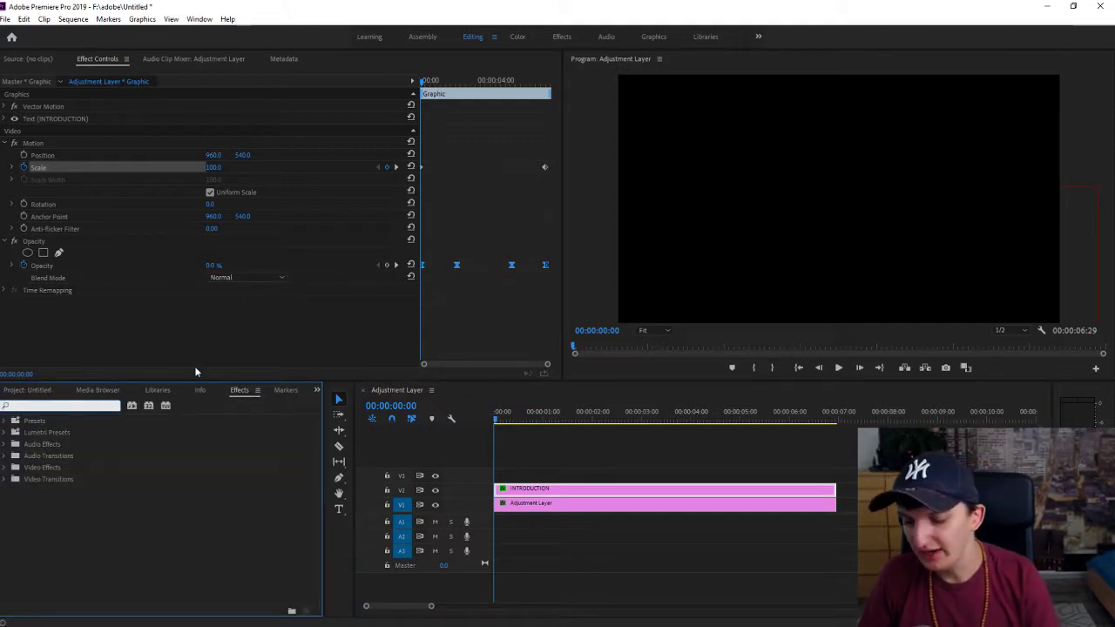
{"action": "type", "text": "Blur"}
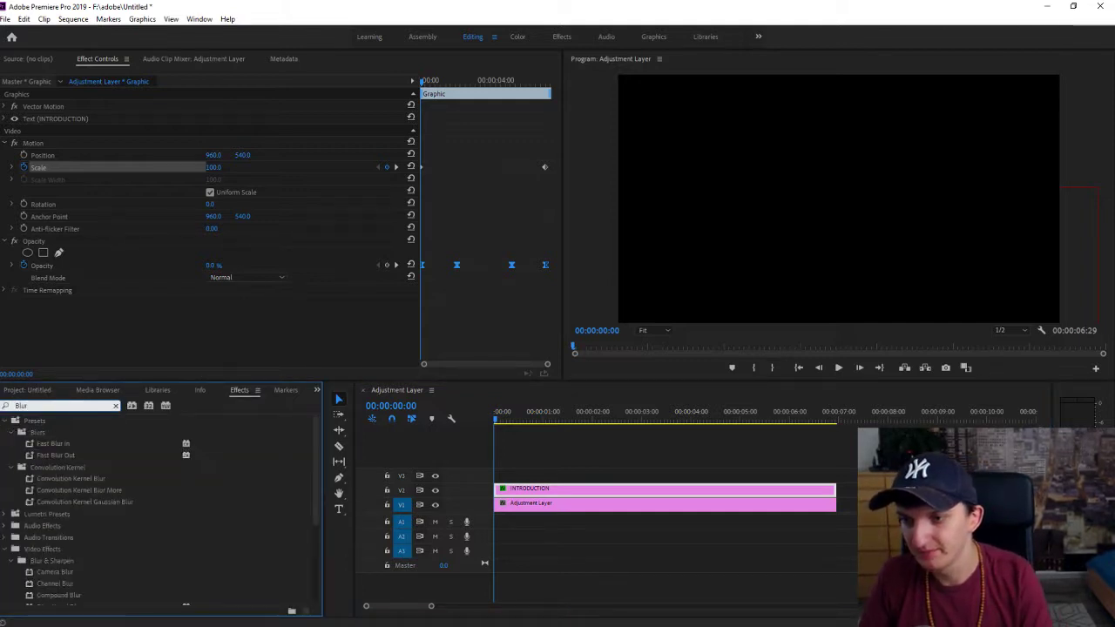
{"action": "scroll", "coordinate": [91, 545], "scroll_direction": "down", "scroll_amount": 2}
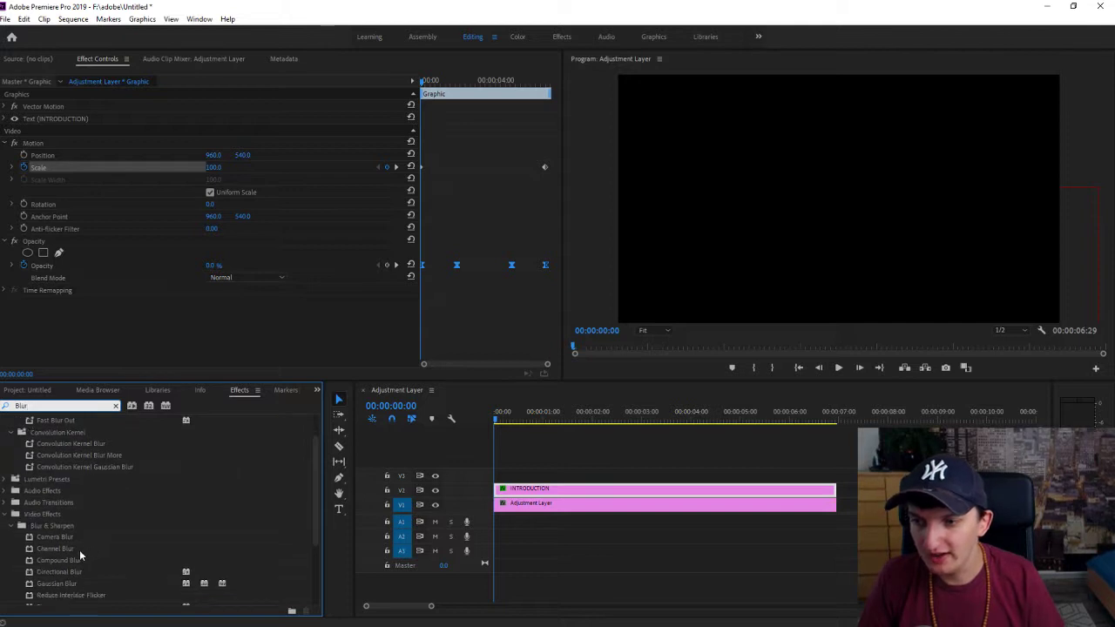
{"action": "scroll", "coordinate": [70, 562], "scroll_direction": "down", "scroll_amount": 1}
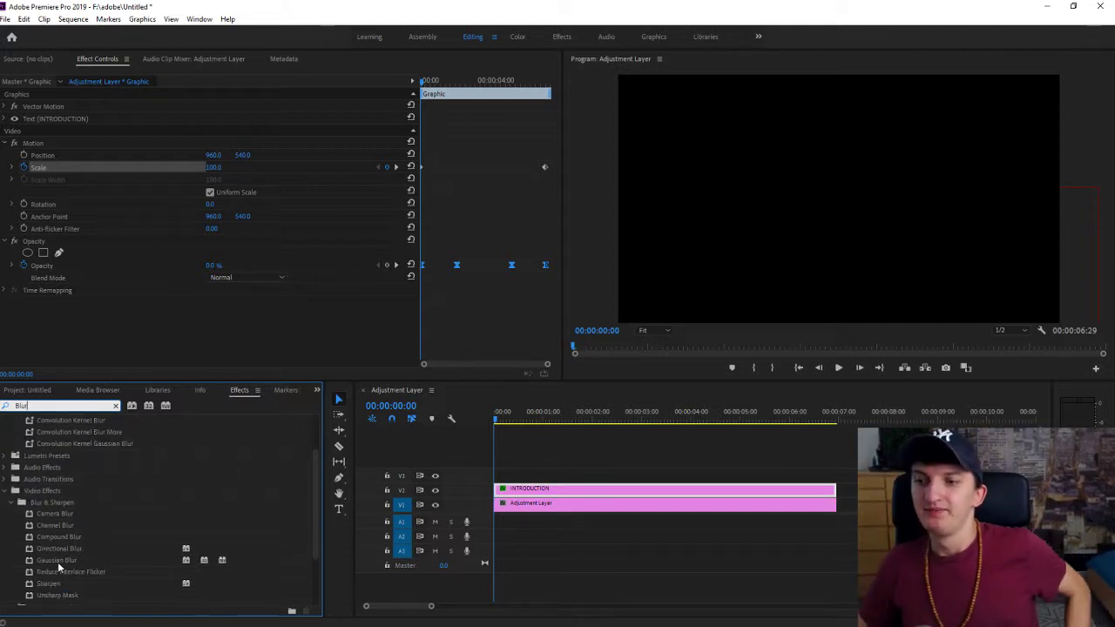
{"action": "left_click_drag", "start_coordinate": [73, 558], "coordinate": [534, 489]}
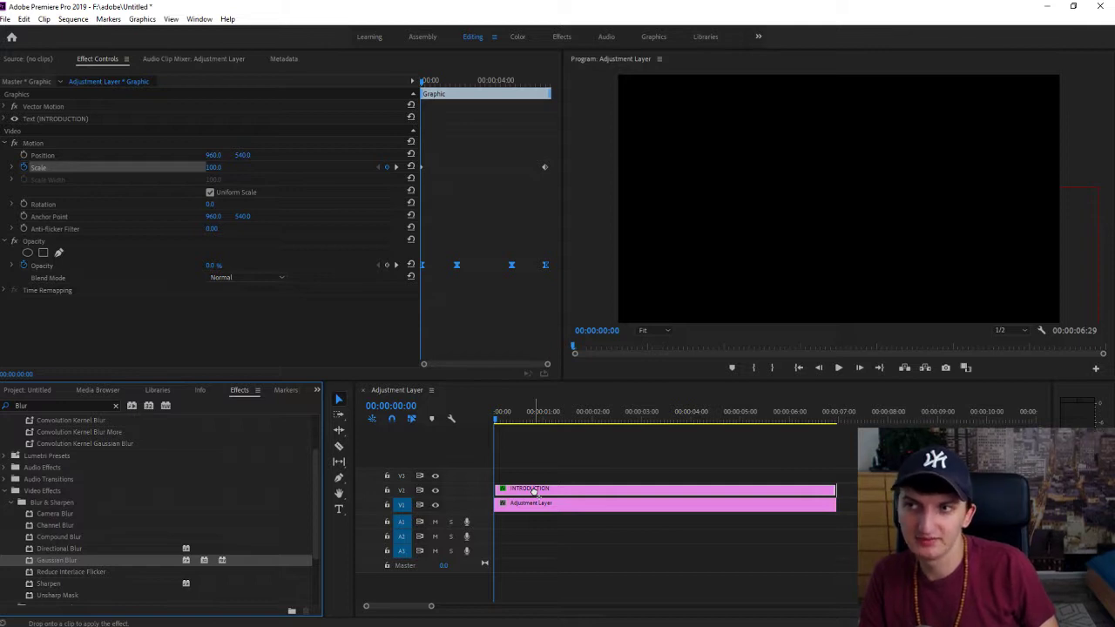
{"action": "left_click_drag", "start_coordinate": [535, 493], "coordinate": [535, 493]}
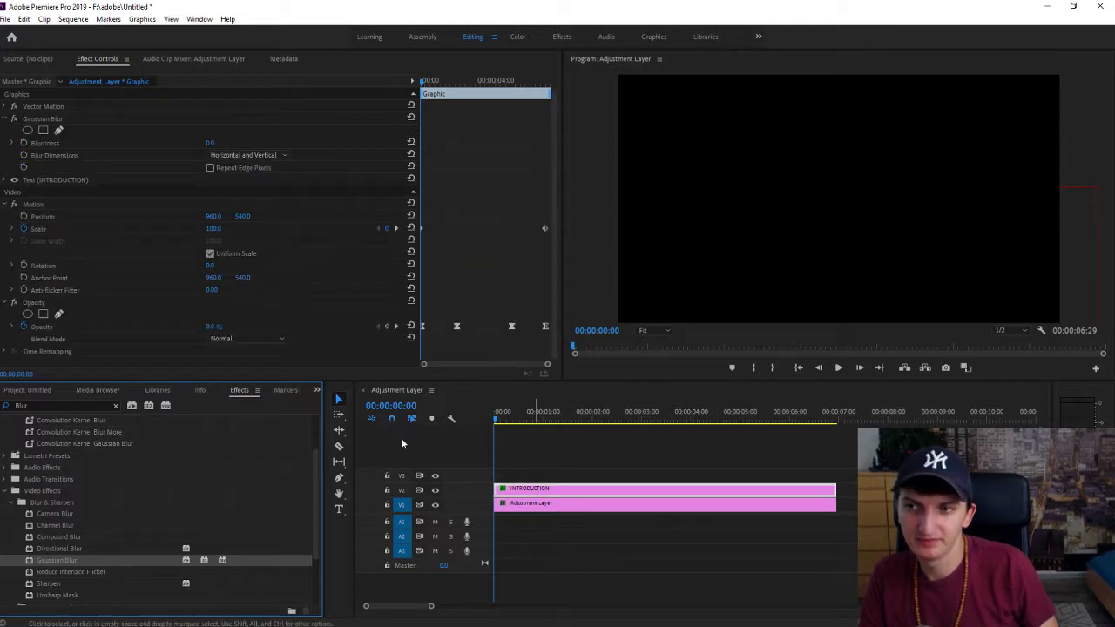
Collapse the Motion properties of the INTRODUCTION clip
{"action": "scroll", "coordinate": [251, 287], "scroll_direction": "down", "scroll_amount": 1}
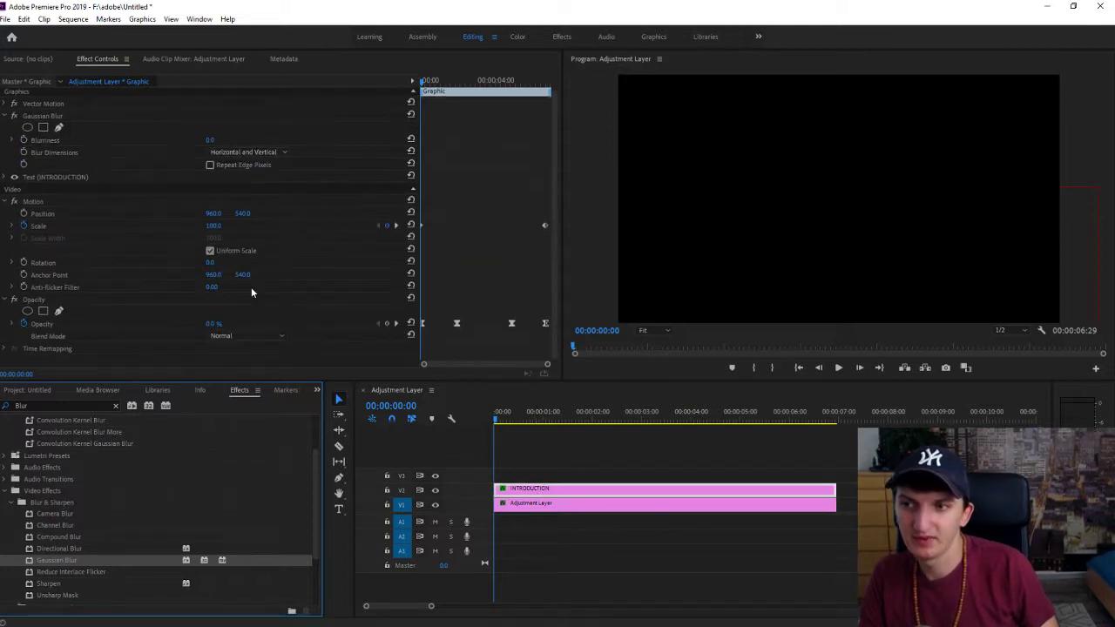
{"action": "left_click", "coordinate": [8, 201]}
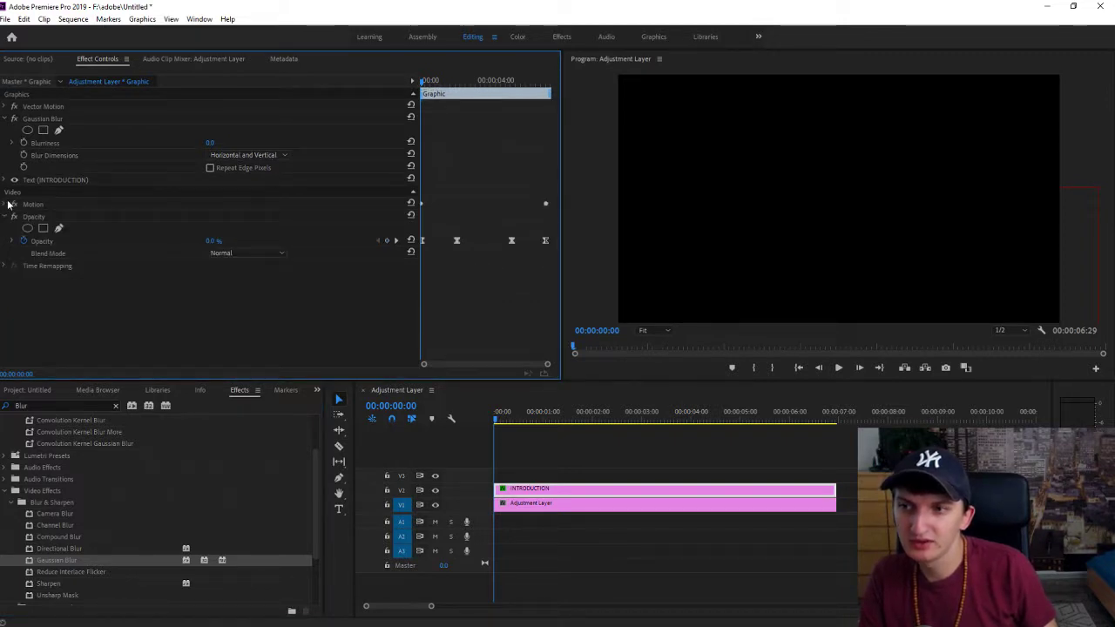
{"action": "left_click", "coordinate": [9, 203]}
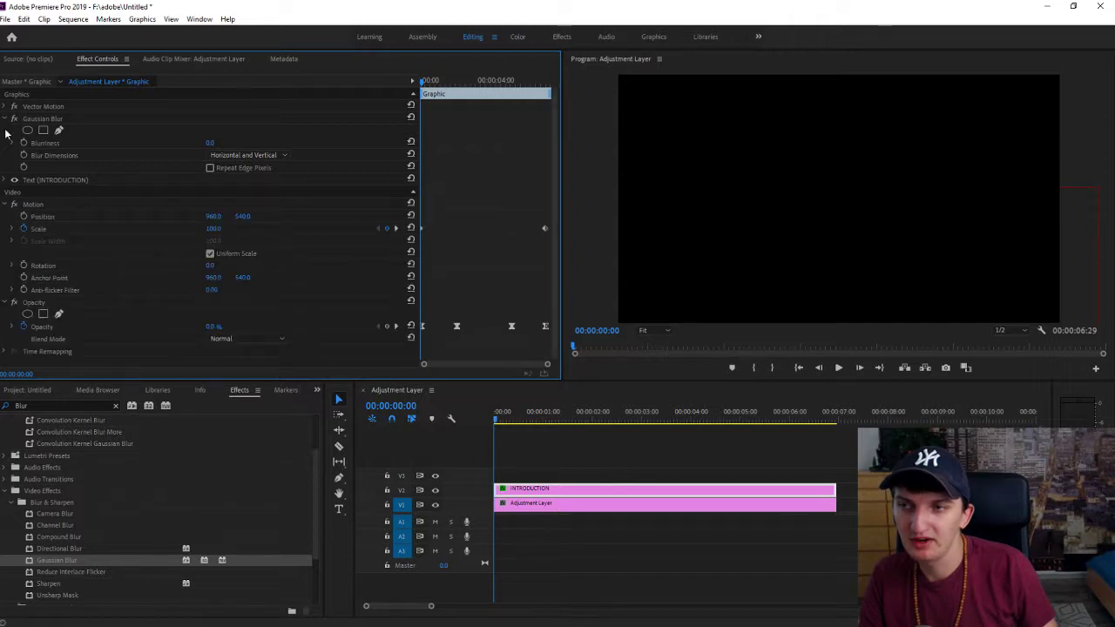
{"action": "left_click", "coordinate": [9, 204]}
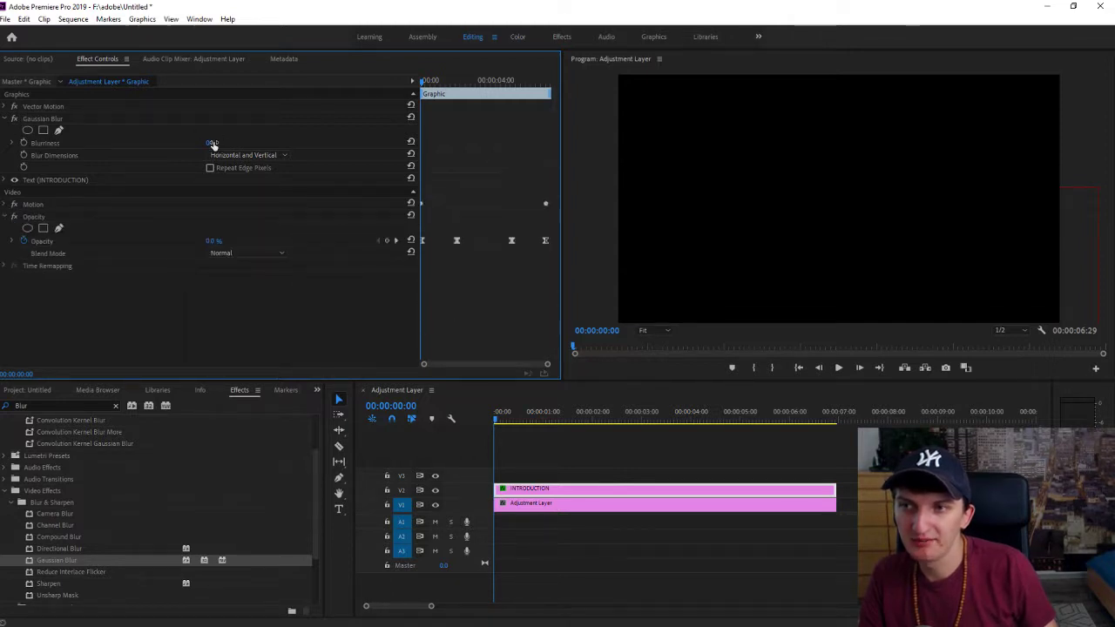
Scrub through the title's fade-in to 00:00:01:27 and bring the playhead back to 00:00:00:00
{"action": "left_click", "coordinate": [427, 81]}
{"action": "mouse_move", "coordinate": [427, 81]}
{"action": "left_mouse_down"}
{"action": "mouse_move", "coordinate": [462, 93]}
{"action": "mouse_move", "coordinate": [417, 99]}
{"action": "left_mouse_up"}
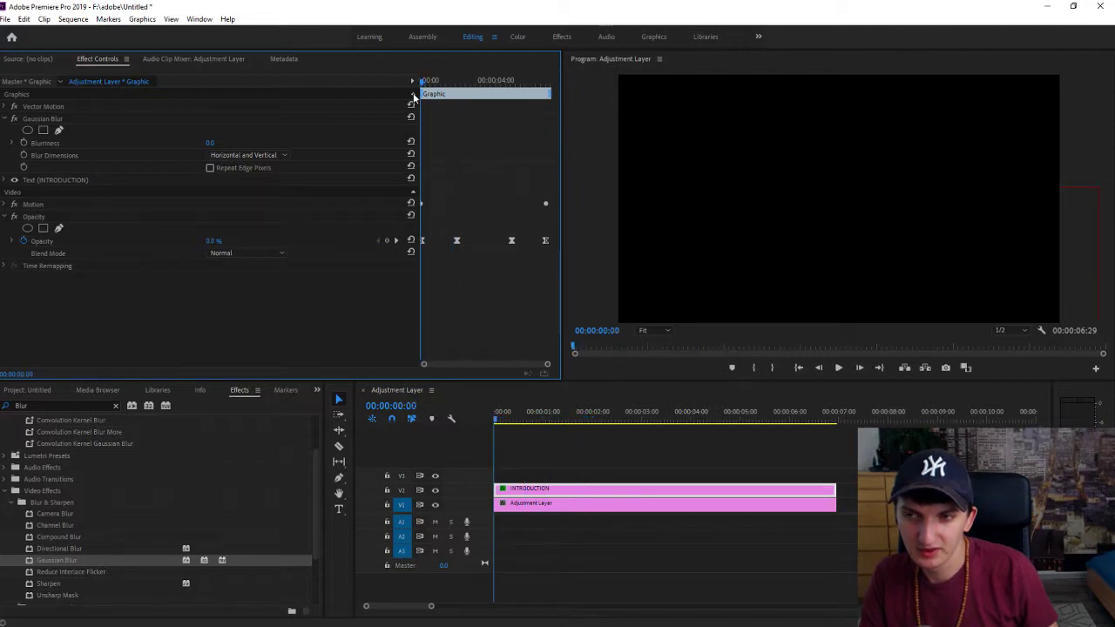
{"action": "left_click_drag", "start_coordinate": [415, 98], "coordinate": [438, 103]}
{"action": "key", "text": "Left"}
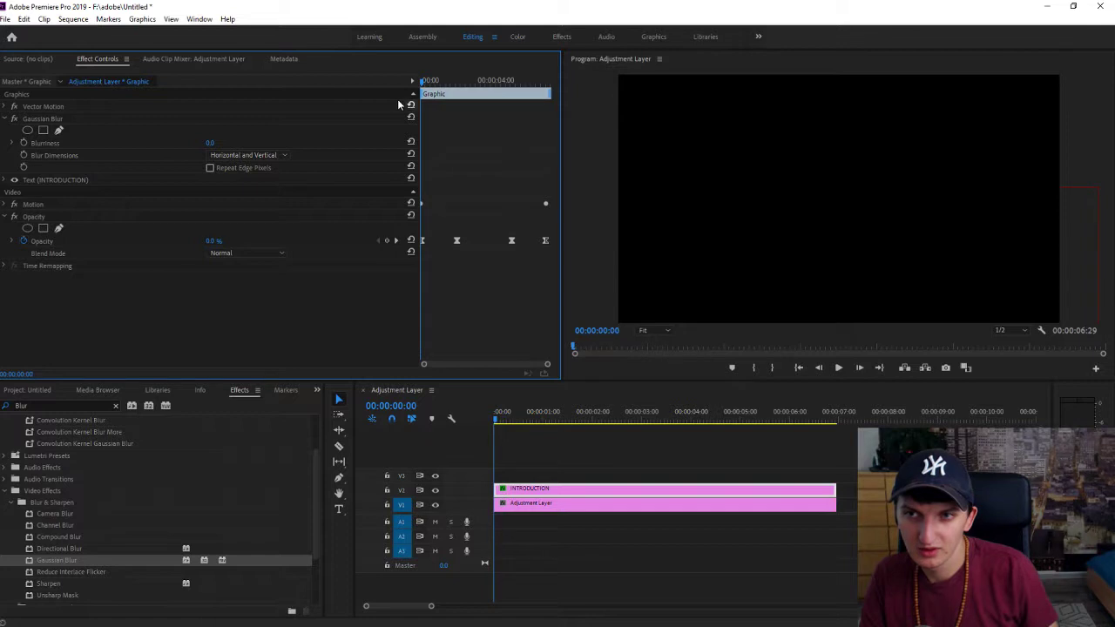
{"action": "left_click_drag", "start_coordinate": [422, 84], "coordinate": [456, 91]}
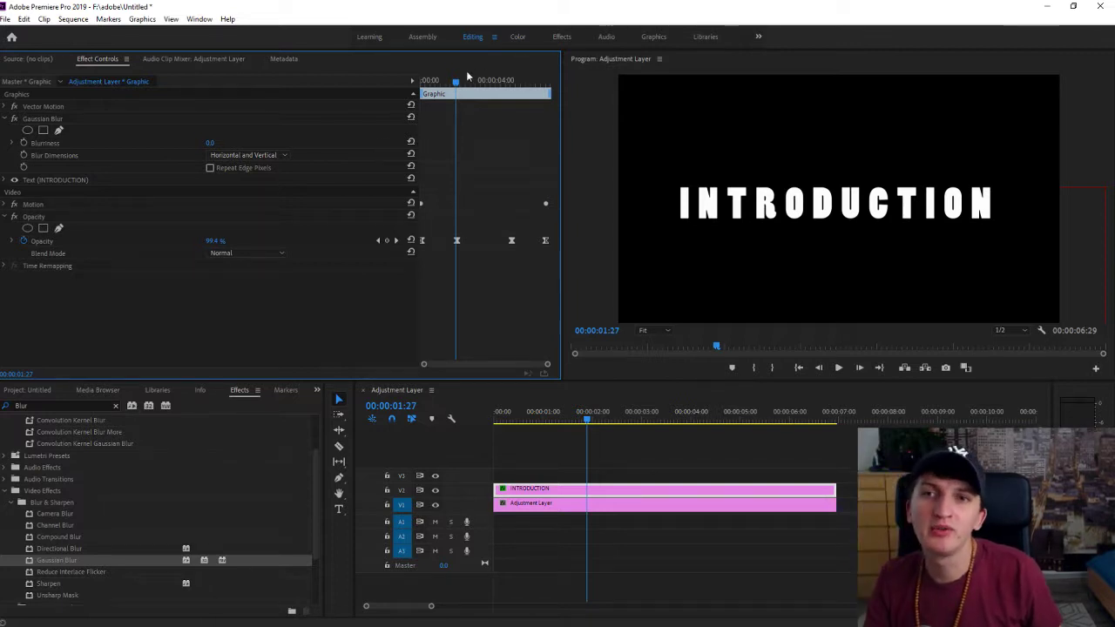
{"action": "left_click_drag", "start_coordinate": [456, 82], "coordinate": [388, 79]}
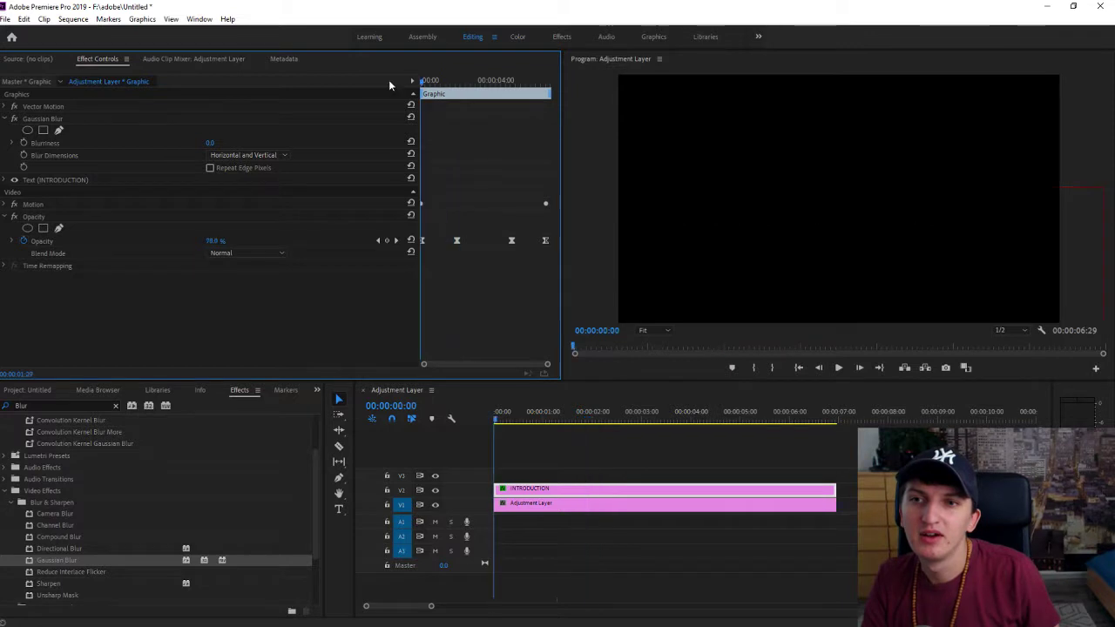
Turn on Blurriness keyframing for Gaussian Blur at 00:00:00:00 and keyframe Blurriness at 49 at 00:00:01:28
{"action": "left_click", "coordinate": [23, 144]}
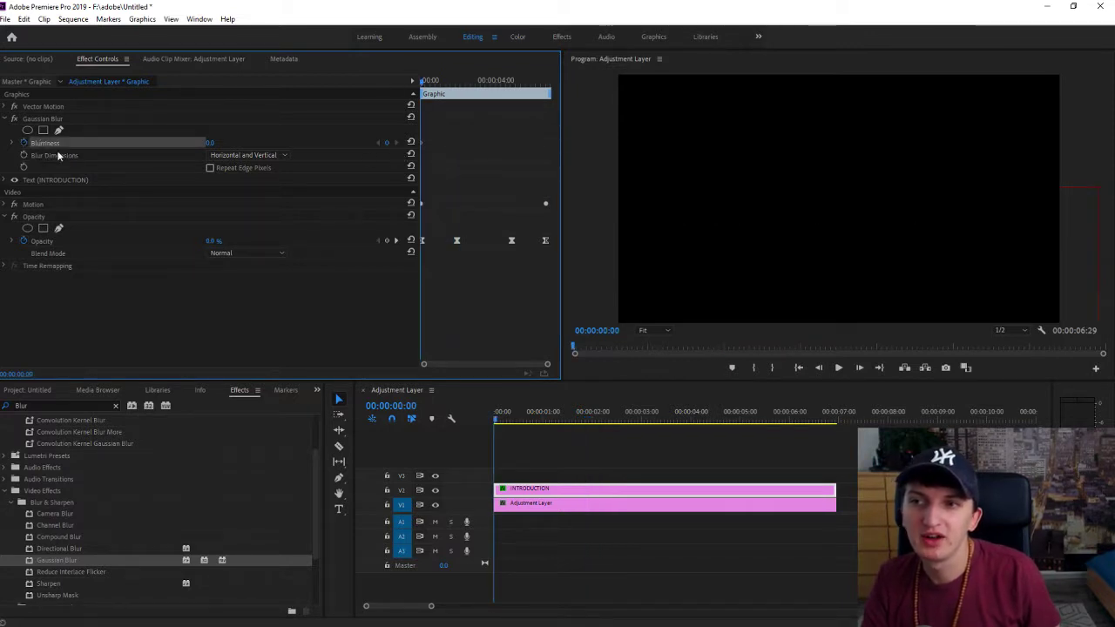
{"action": "left_click_drag", "start_coordinate": [430, 83], "coordinate": [457, 84]}
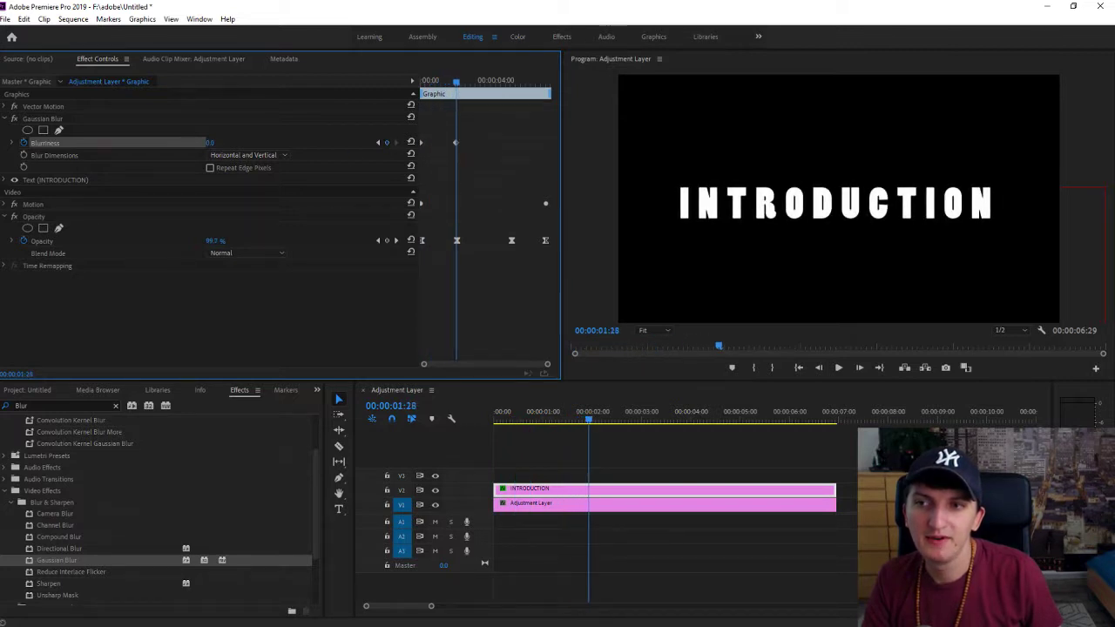
{"action": "left_click_drag", "start_coordinate": [212, 142], "coordinate": [229, 142]}
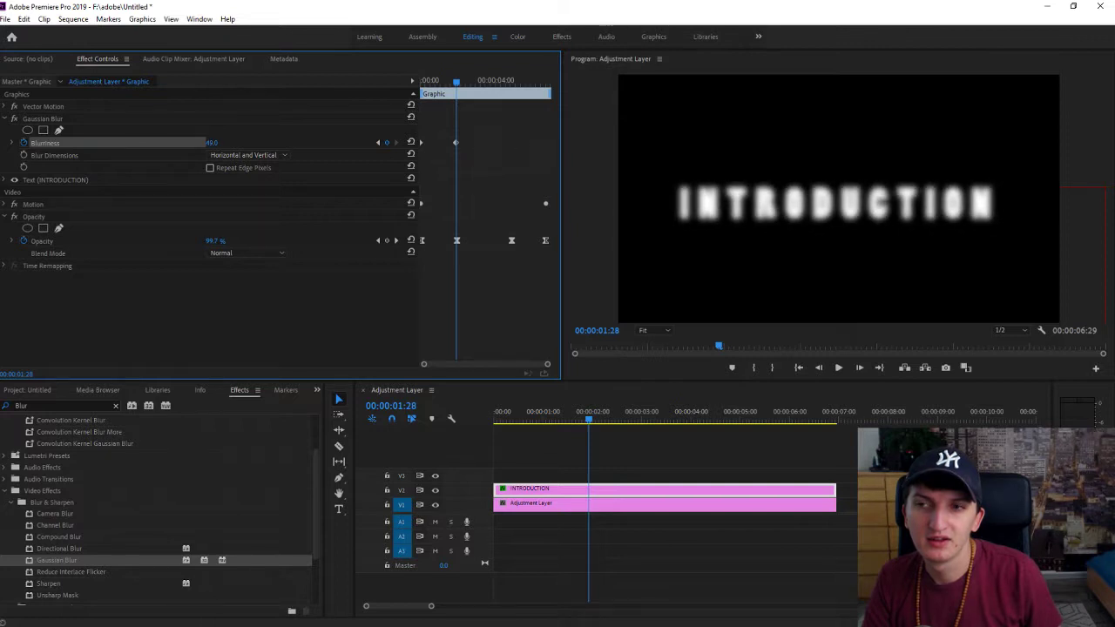
Set the first Blurriness keyframe, at 00:00:00:00, to 50
{"action": "left_click_drag", "start_coordinate": [456, 88], "coordinate": [404, 85]}
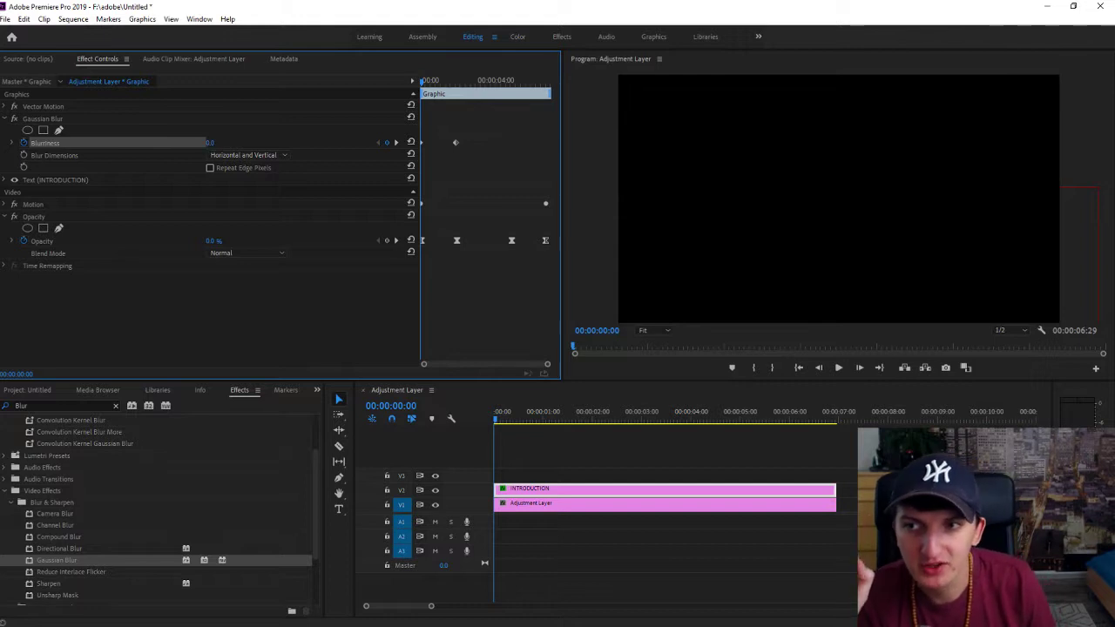
{"action": "left_click_drag", "start_coordinate": [210, 142], "coordinate": [237, 142]}
{"action": "left_click", "coordinate": [213, 142]}
{"action": "type", "text": "50"}
{"action": "key", "text": "Return"}
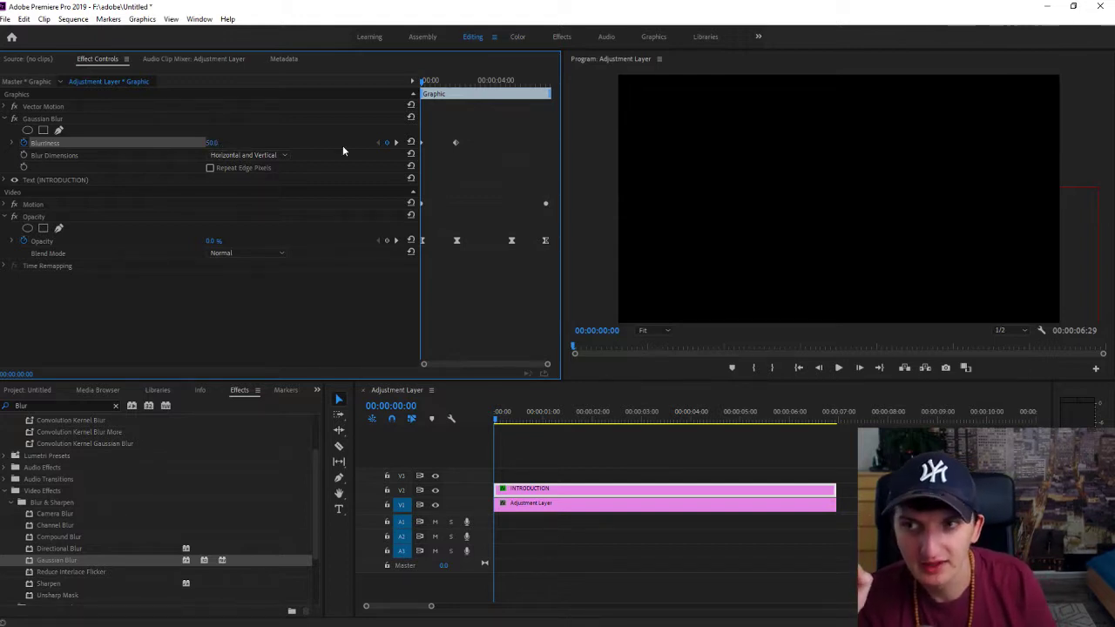
Try a lower Blurriness keyframe at 00:00:04:28, and reset Blurriness to 0 at 00:00:01:29, clearing the other keyframes
{"action": "left_click", "coordinate": [459, 145]}
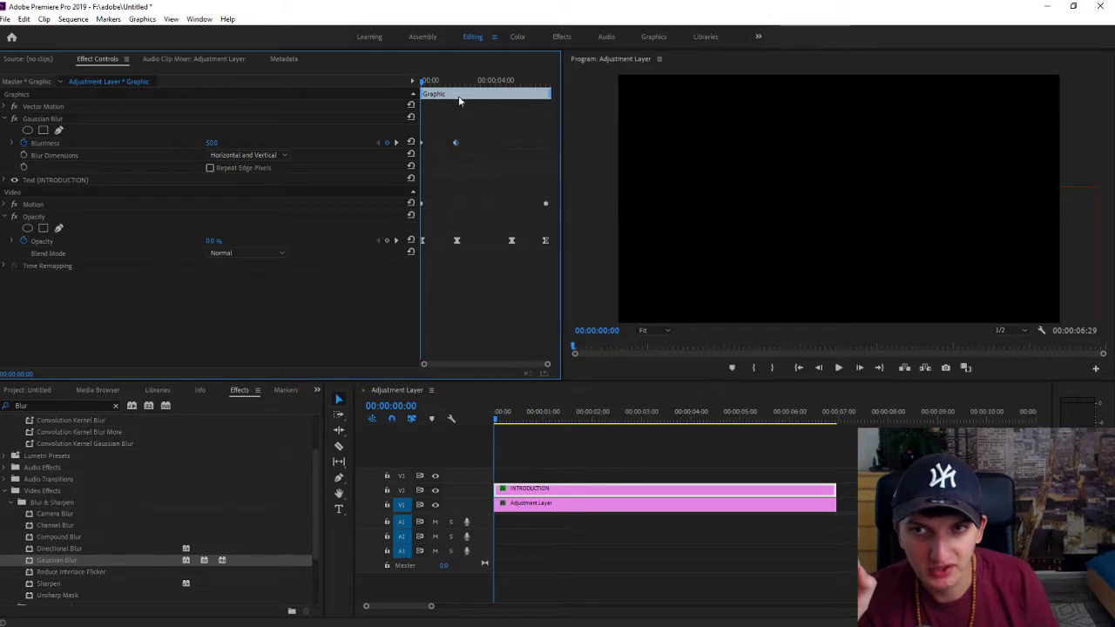
{"action": "left_click_drag", "start_coordinate": [449, 94], "coordinate": [455, 93]}
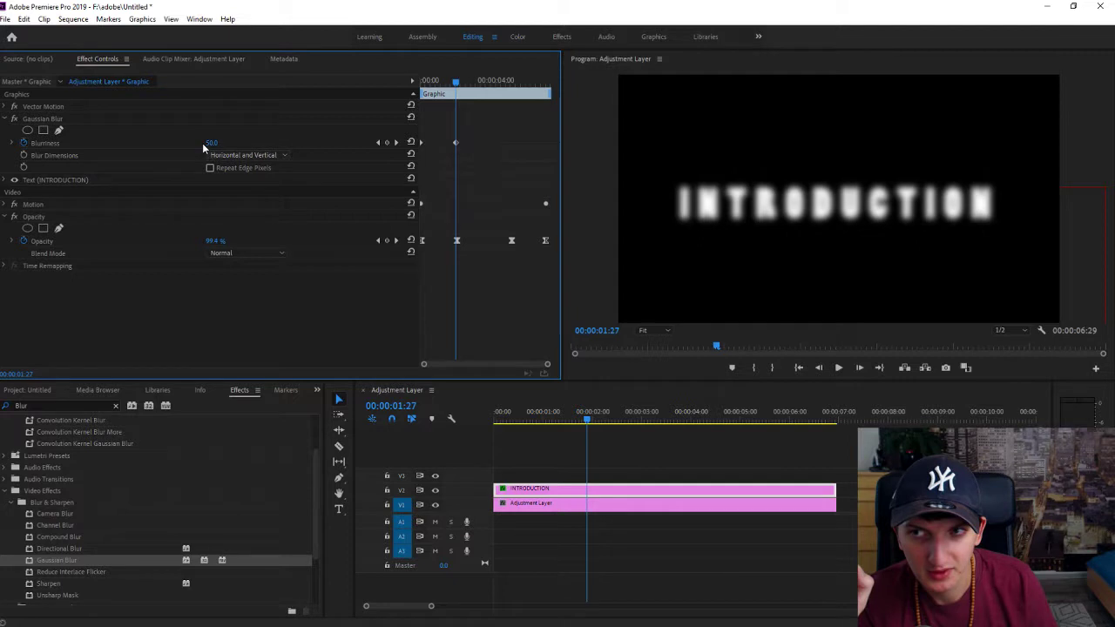
{"action": "left_click_drag", "start_coordinate": [453, 88], "coordinate": [512, 94]}
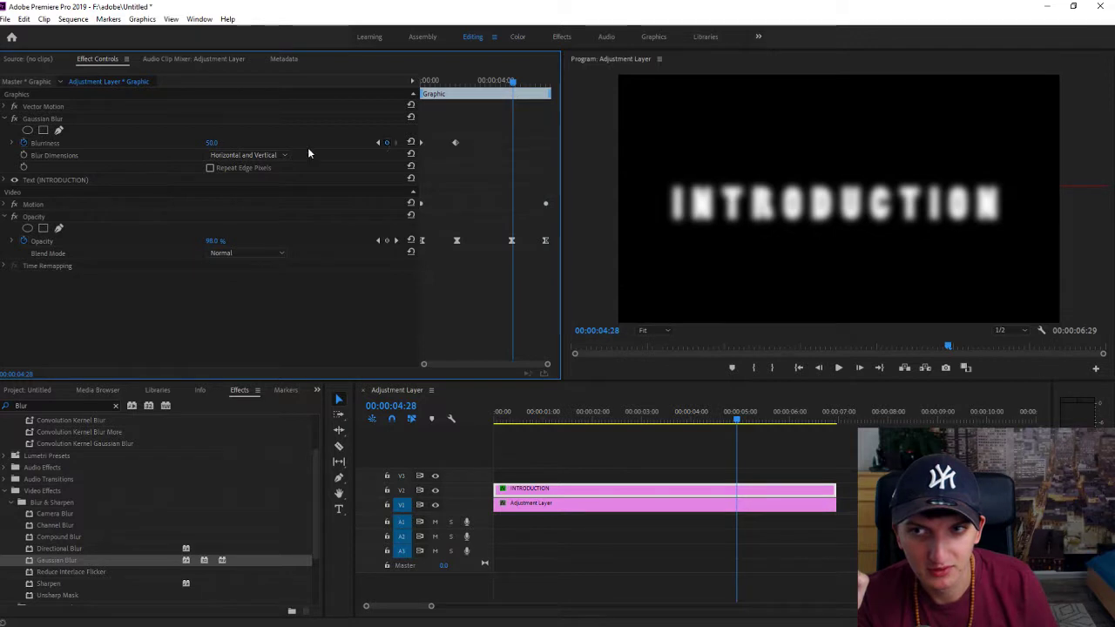
{"action": "left_click_drag", "start_coordinate": [212, 142], "coordinate": [206, 142]}
{"action": "left_click_drag", "start_coordinate": [513, 90], "coordinate": [457, 97]}
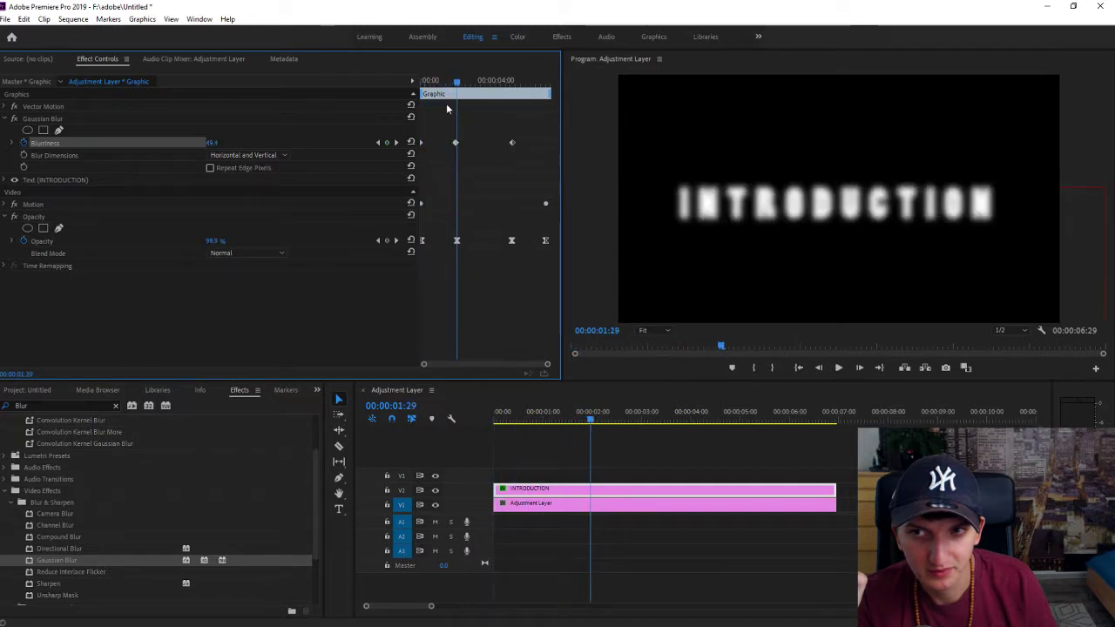
{"action": "left_click", "coordinate": [412, 142]}
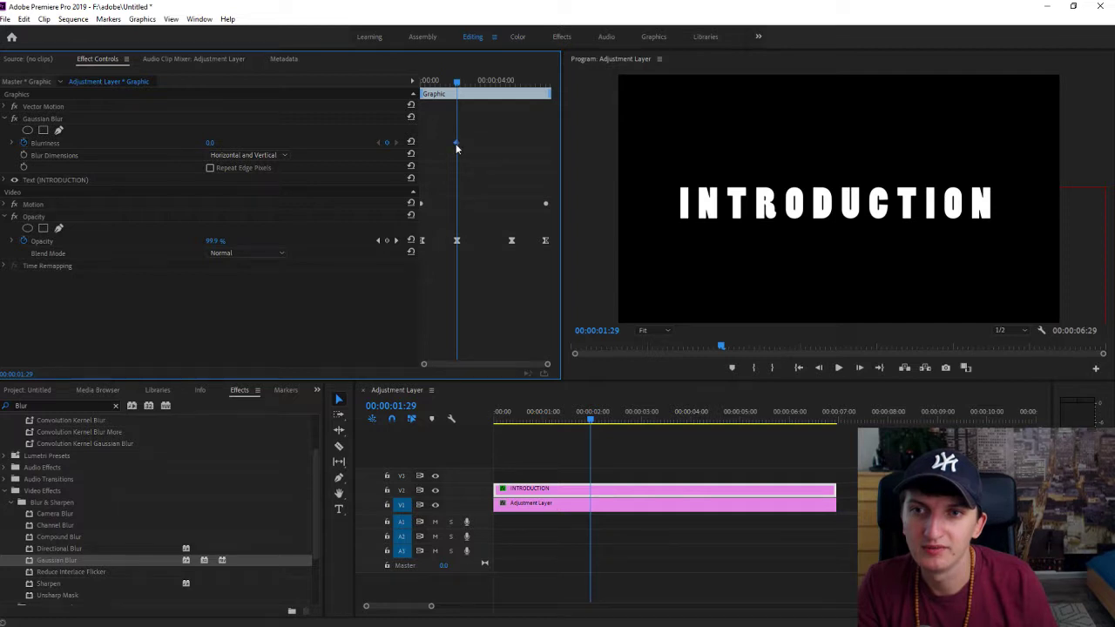
Keyframe Blurriness at 50 at 00:00:00:00 and leave no other Blurriness keyframe on the clip
{"action": "left_click_drag", "start_coordinate": [452, 84], "coordinate": [403, 87]}
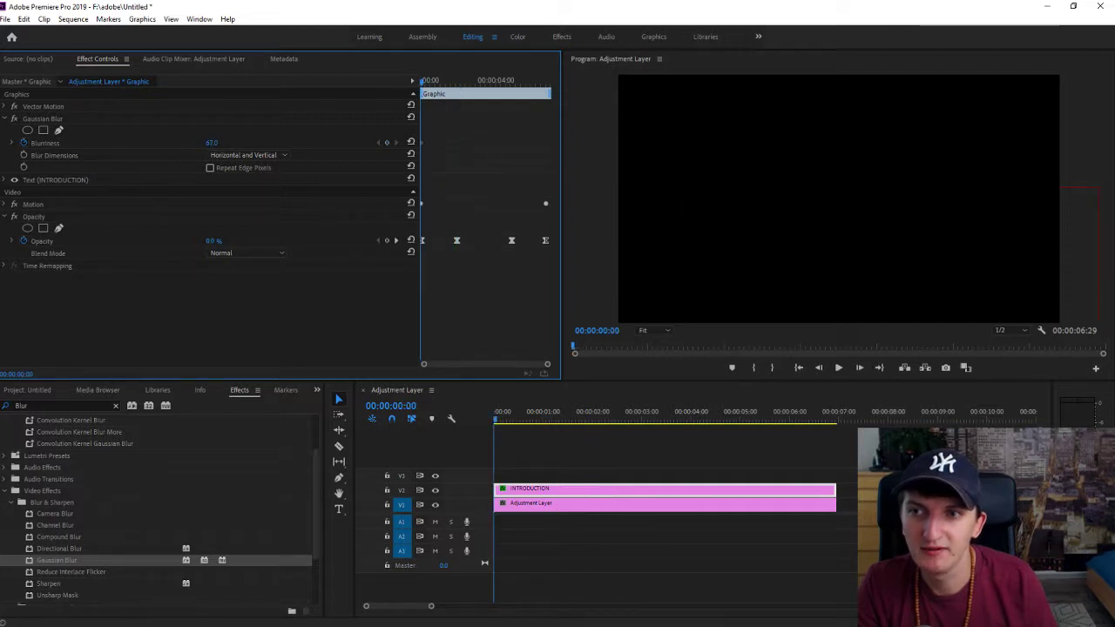
{"action": "left_click", "coordinate": [214, 143]}
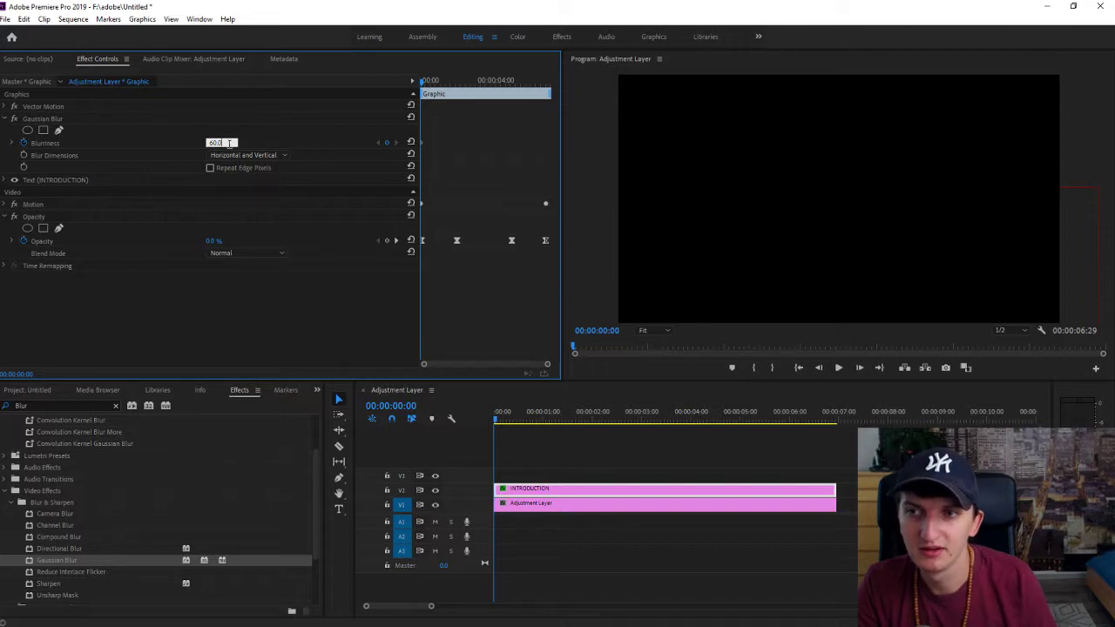
{"action": "type", "text": "50"}
{"action": "key", "text": "Return"}
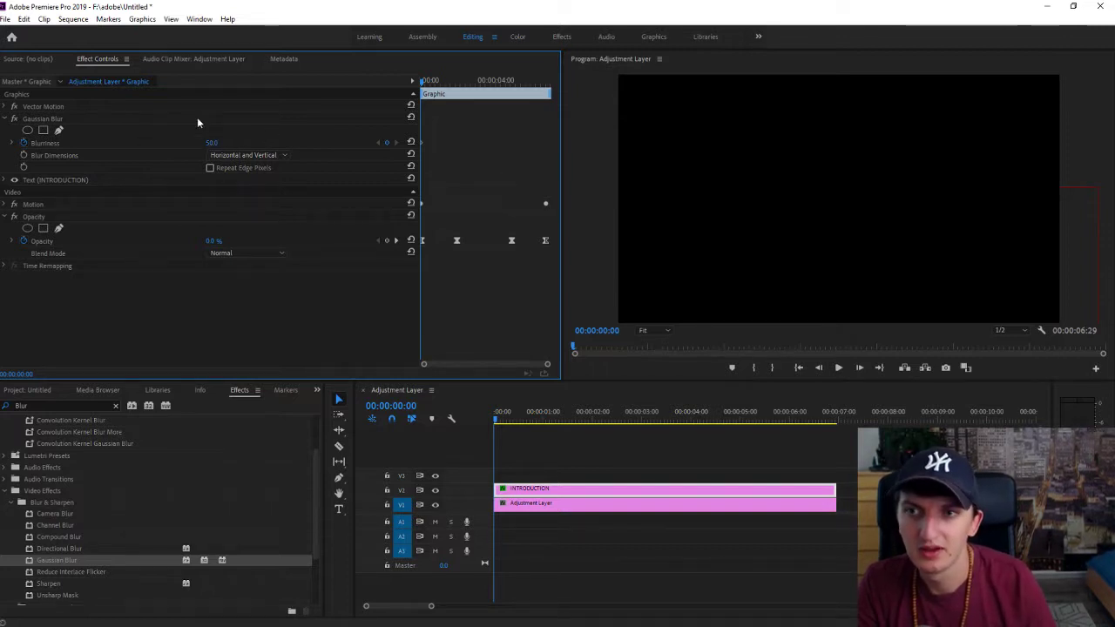
Keyframe Gaussian Blur's Blurriness at 0 at 00:00:01:29 and again at 00:00:05:15 on the INTRODUCTION title
{"action": "left_click_drag", "start_coordinate": [426, 83], "coordinate": [461, 96]}
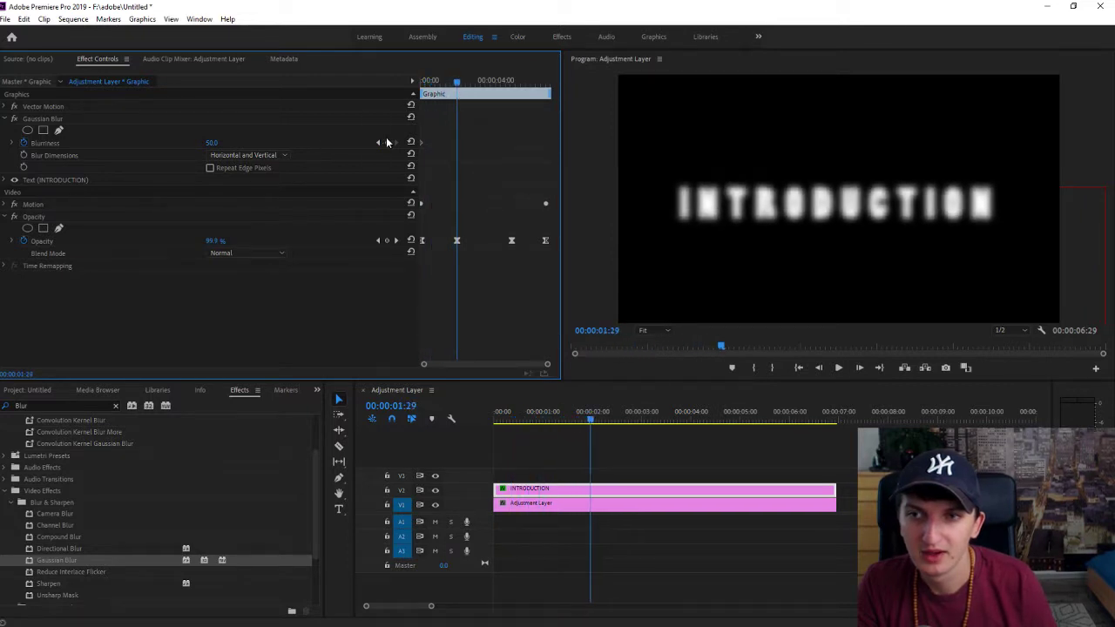
{"action": "left_click_drag", "start_coordinate": [212, 142], "coordinate": [156, 143]}
{"action": "left_click_drag", "start_coordinate": [463, 92], "coordinate": [527, 97]}
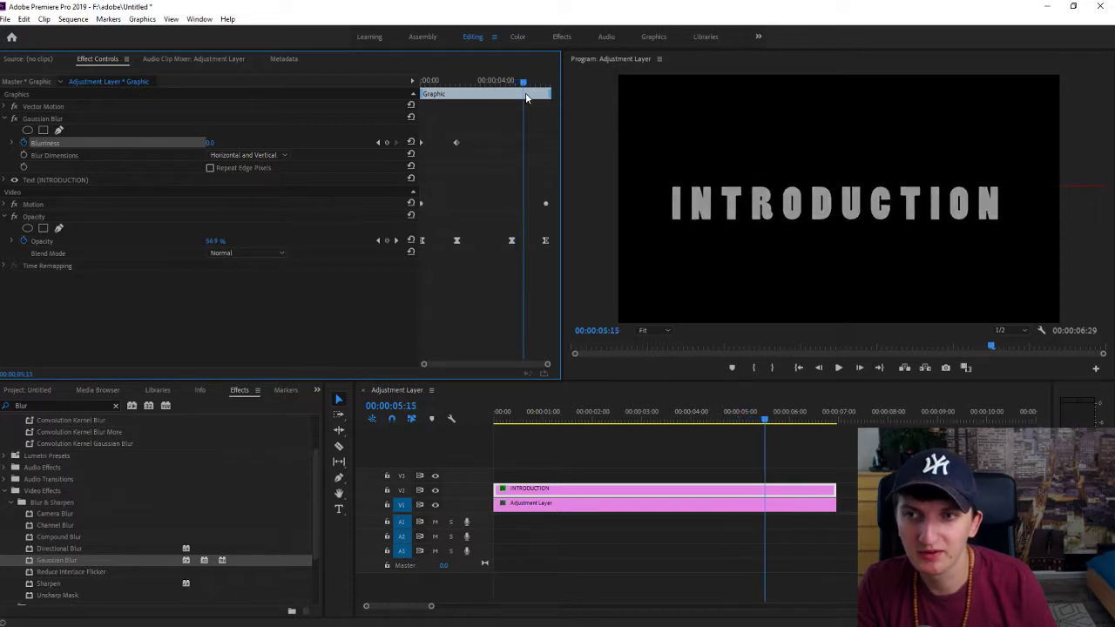
{"action": "left_click", "coordinate": [387, 142]}
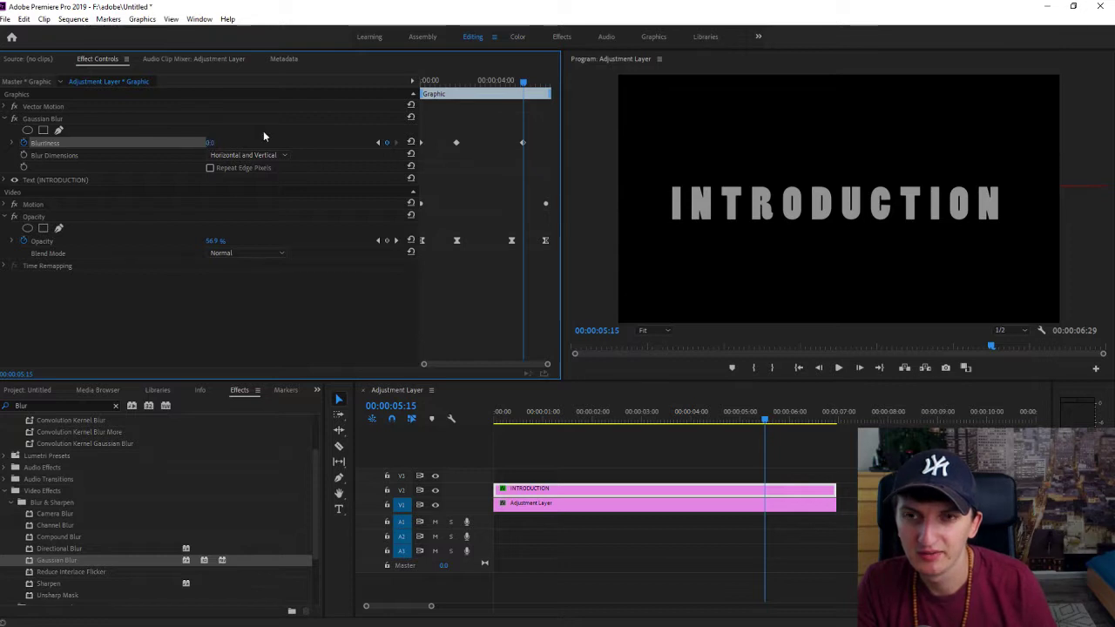
Add a closing Blurriness keyframe of 50 at 00:00:06:21 on the title's Gaussian Blur
{"action": "left_click_drag", "start_coordinate": [523, 85], "coordinate": [547, 88]}
{"action": "left_click_drag", "start_coordinate": [210, 142], "coordinate": [314, 142]}
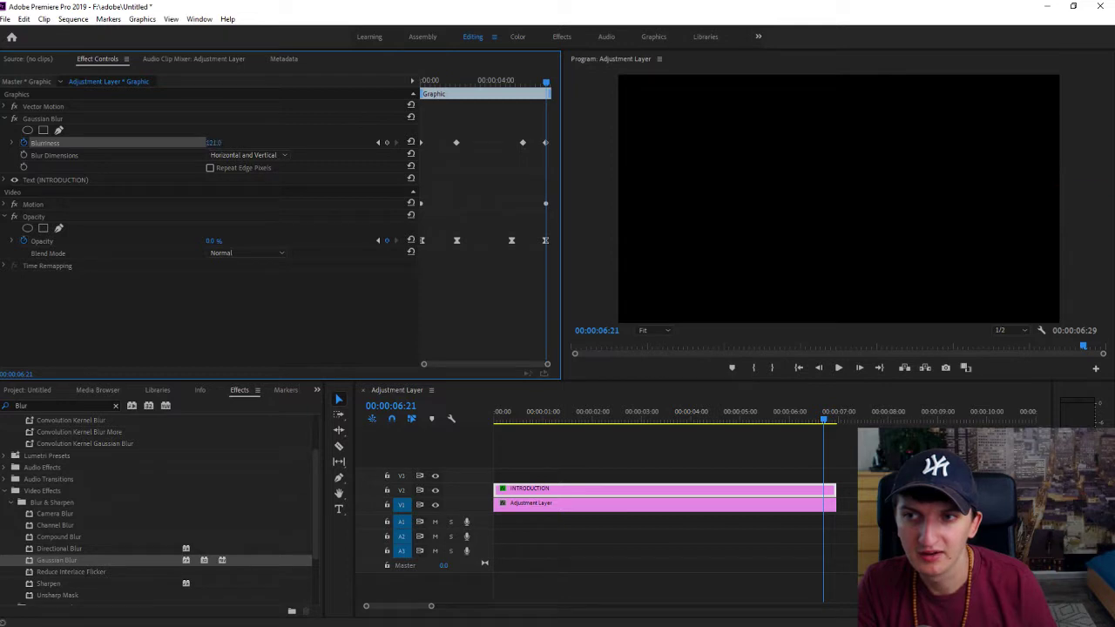
{"action": "left_click", "coordinate": [218, 143]}
{"action": "double_click", "coordinate": [223, 143]}
{"action": "type", "text": "50"}
{"action": "key", "text": "Return"}
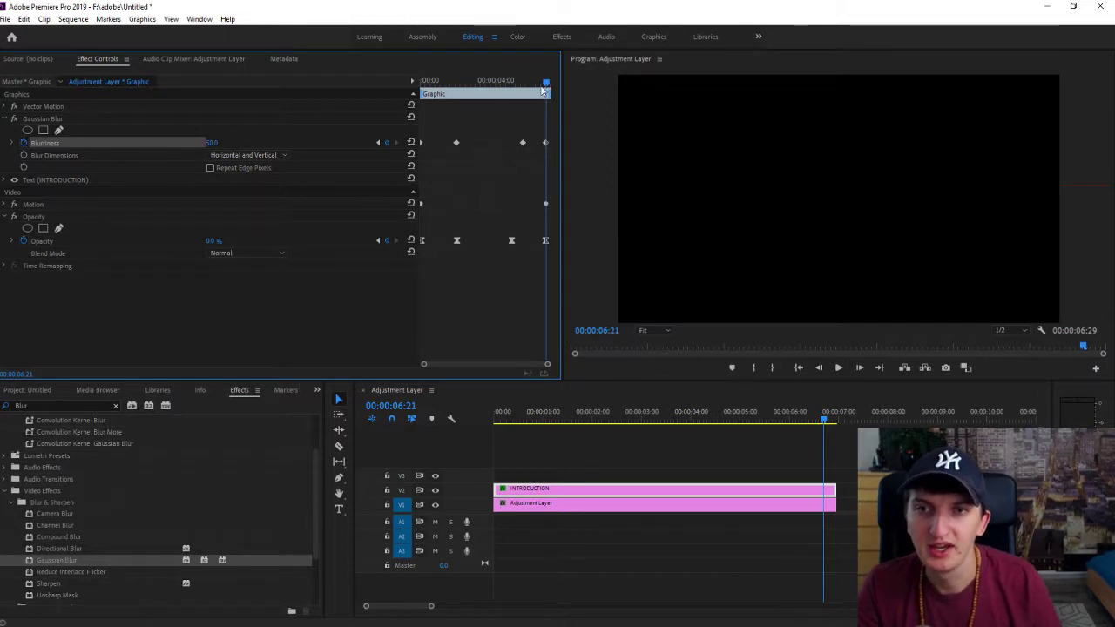
Play the INTRODUCTION title from the start to review its blur, fade and scale animation
{"action": "left_click_drag", "start_coordinate": [546, 84], "coordinate": [401, 110]}
{"action": "key", "text": "space"}
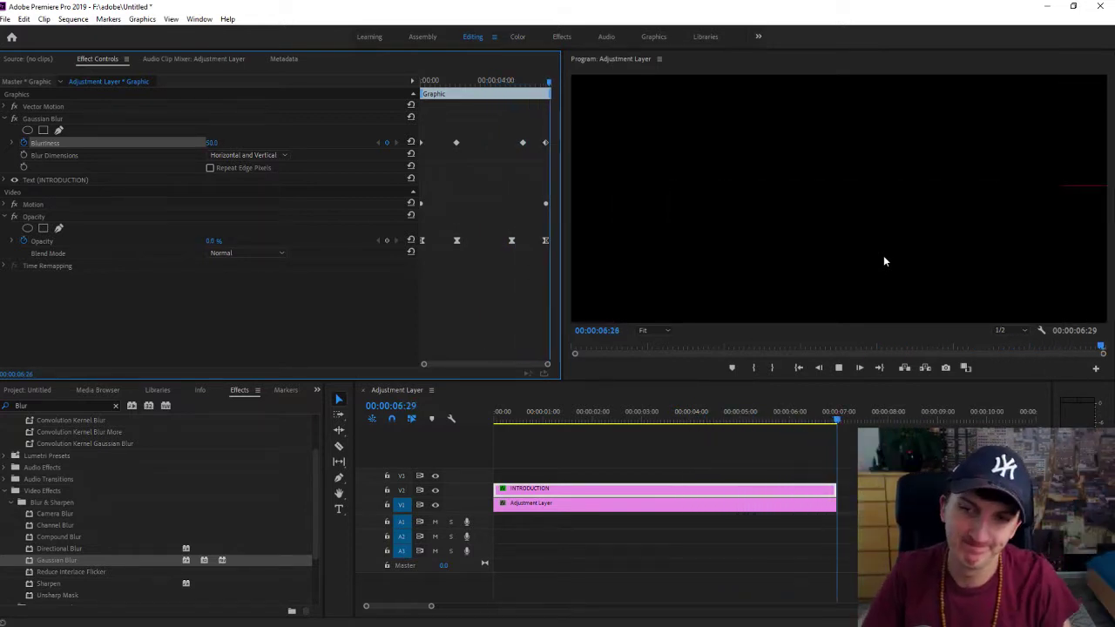
{"action": "key", "text": "space"}
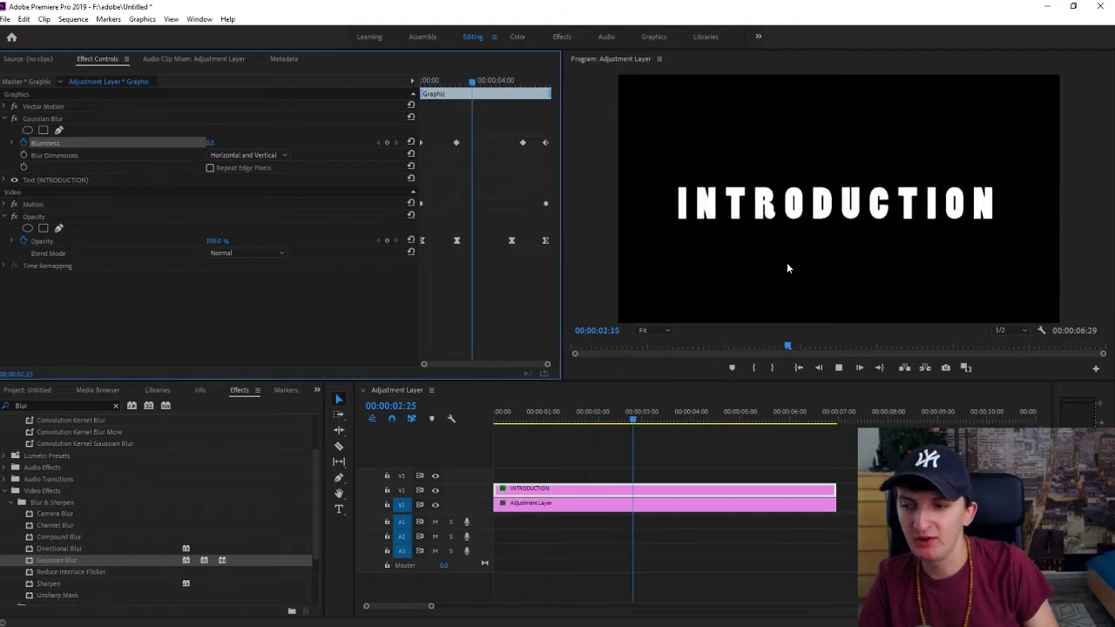
{"action": "key", "text": "space"}
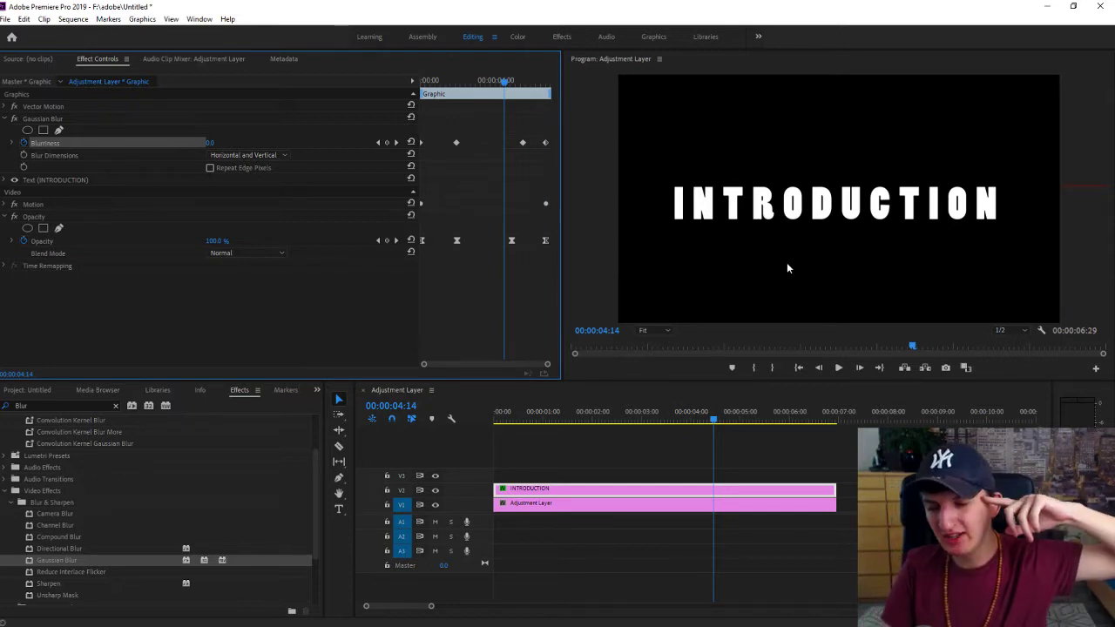
{"action": "key", "text": "space"}
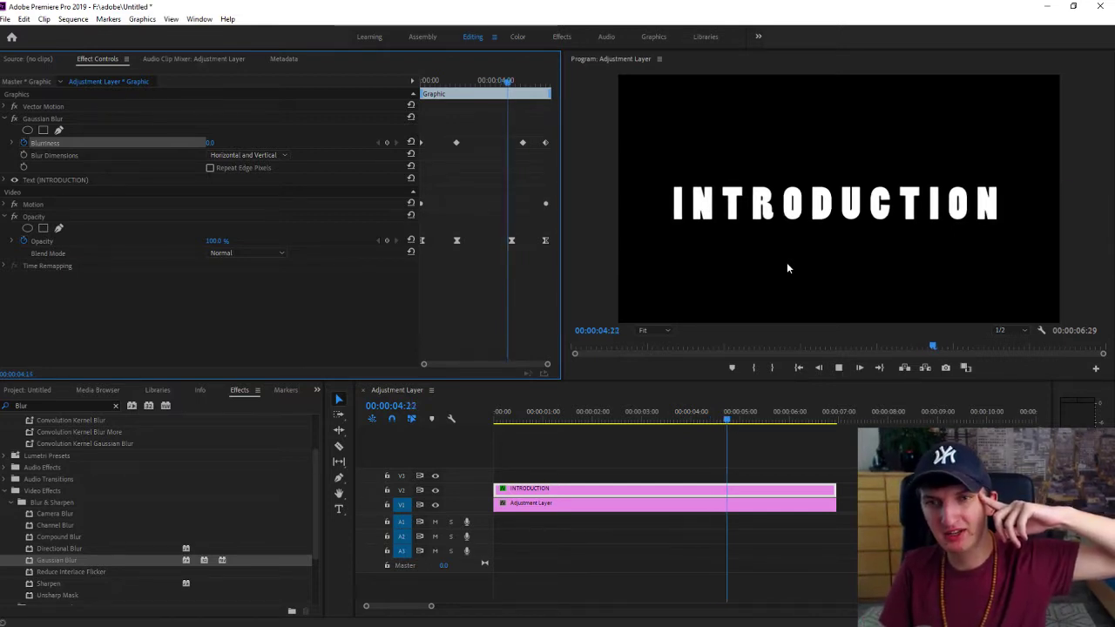